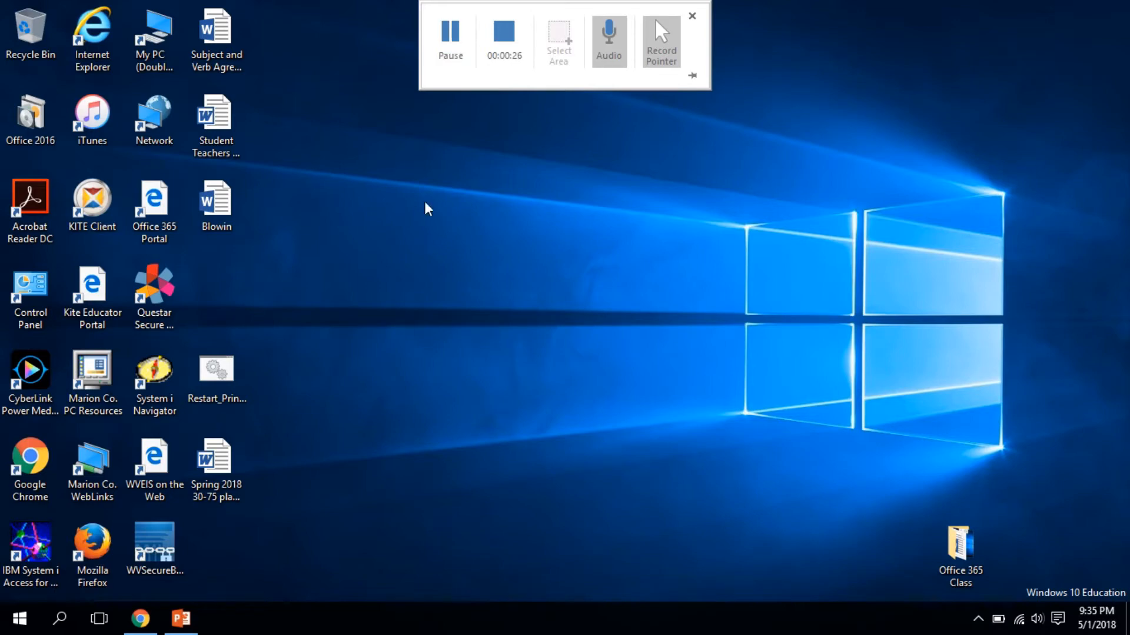
Step: Switch to Chrome, open Sway from the Office 365 home page and create a new blank Sway
left_click(139, 620)
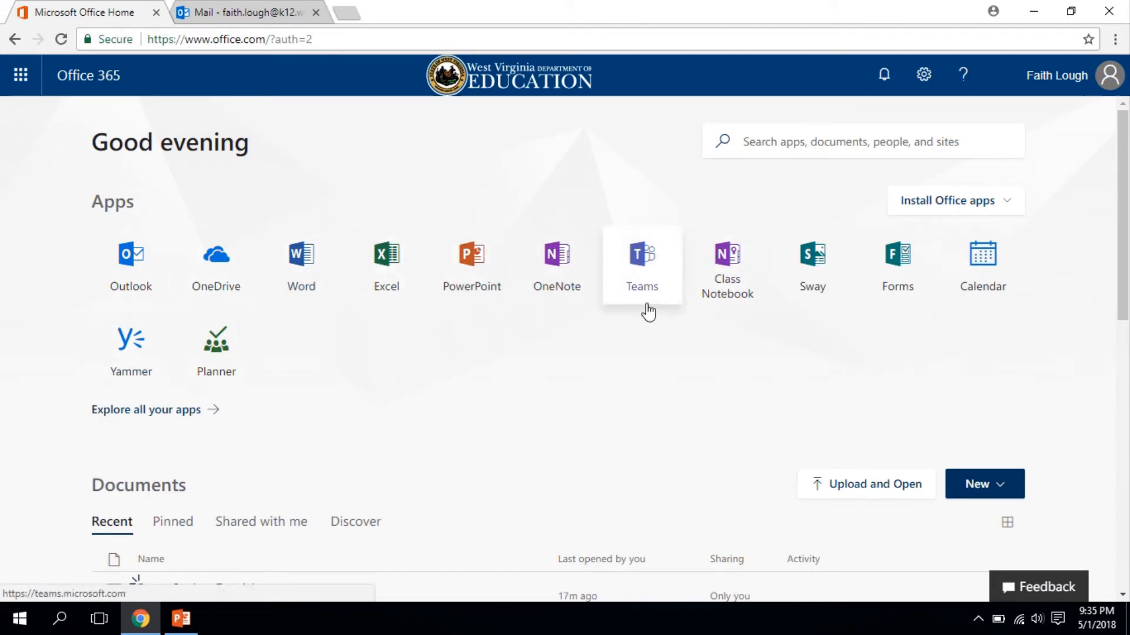
left_click(820, 261)
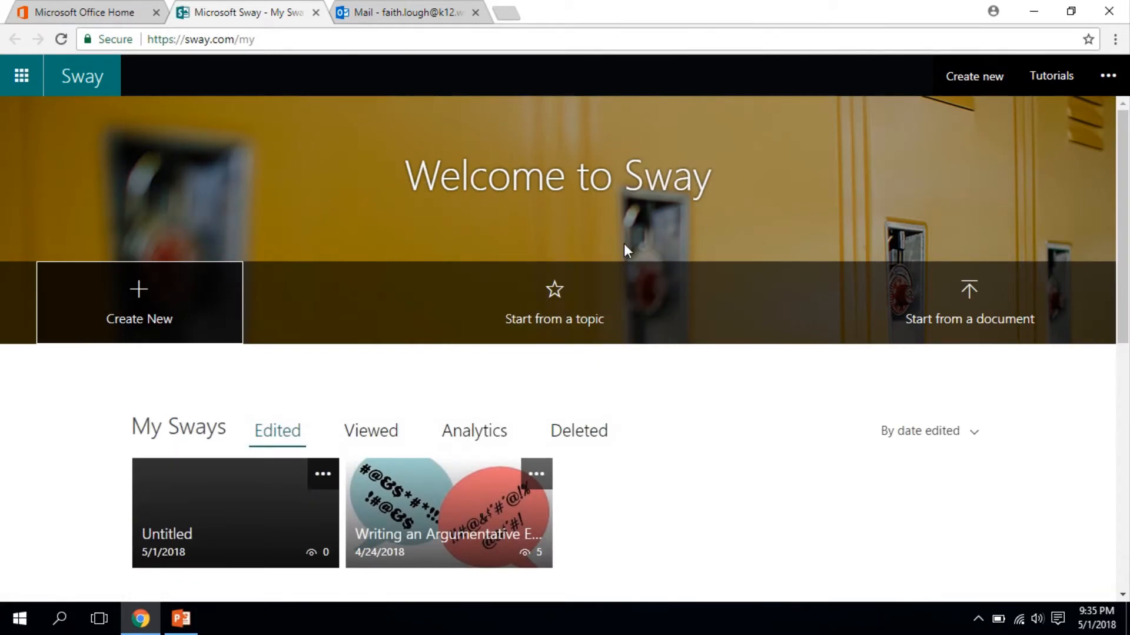
left_click(180, 301)
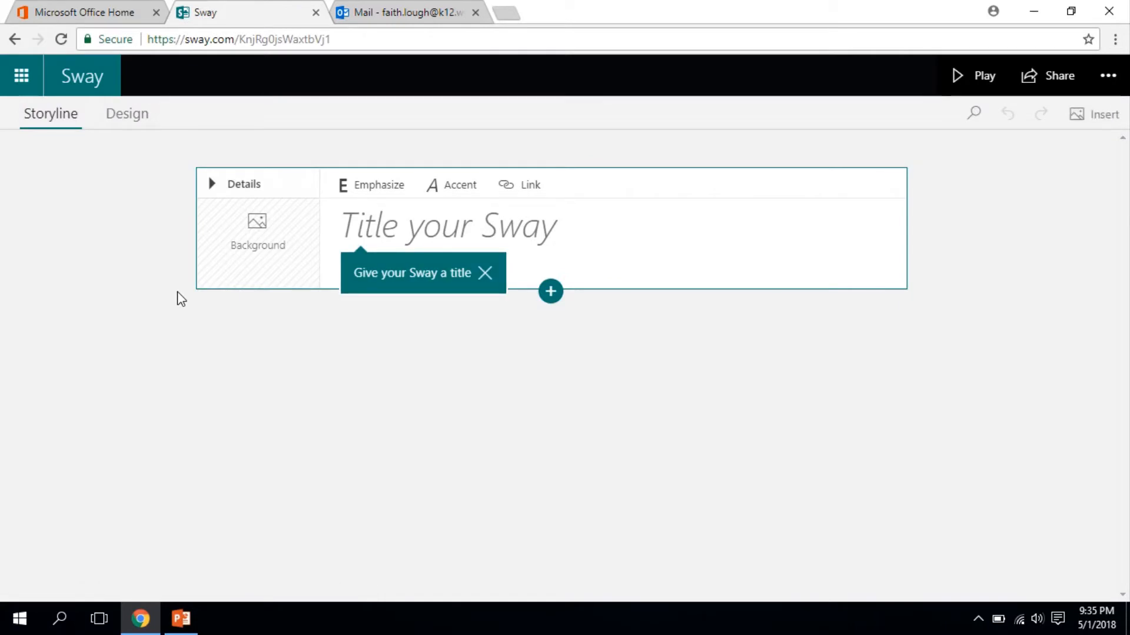
Step: Title the new Sway "Cyberbullying"
left_click(594, 226)
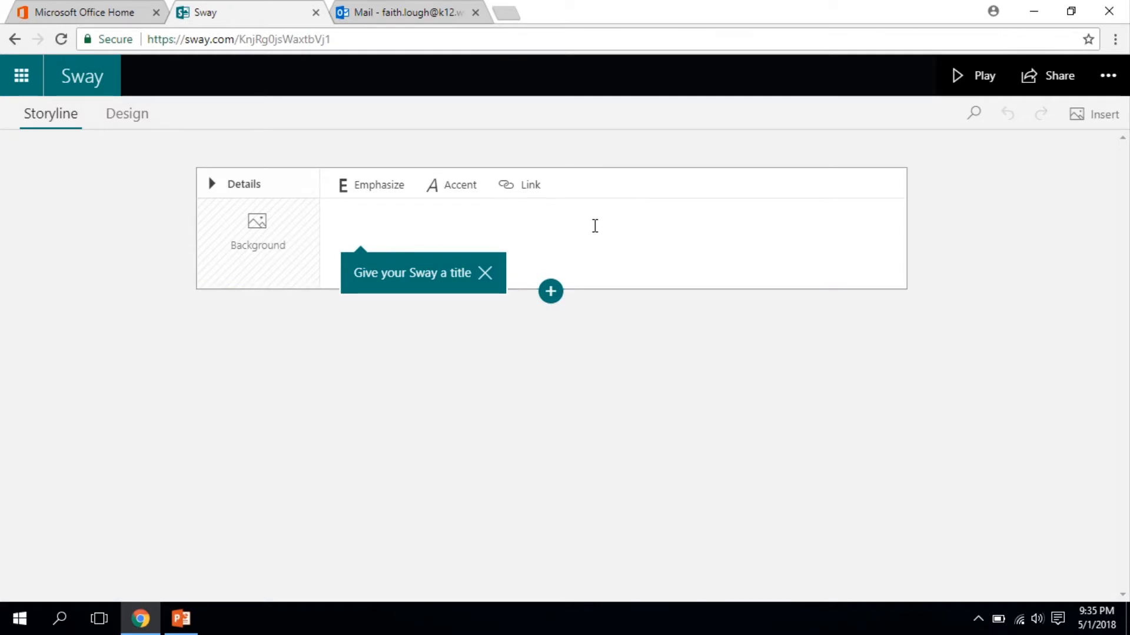
type("C")
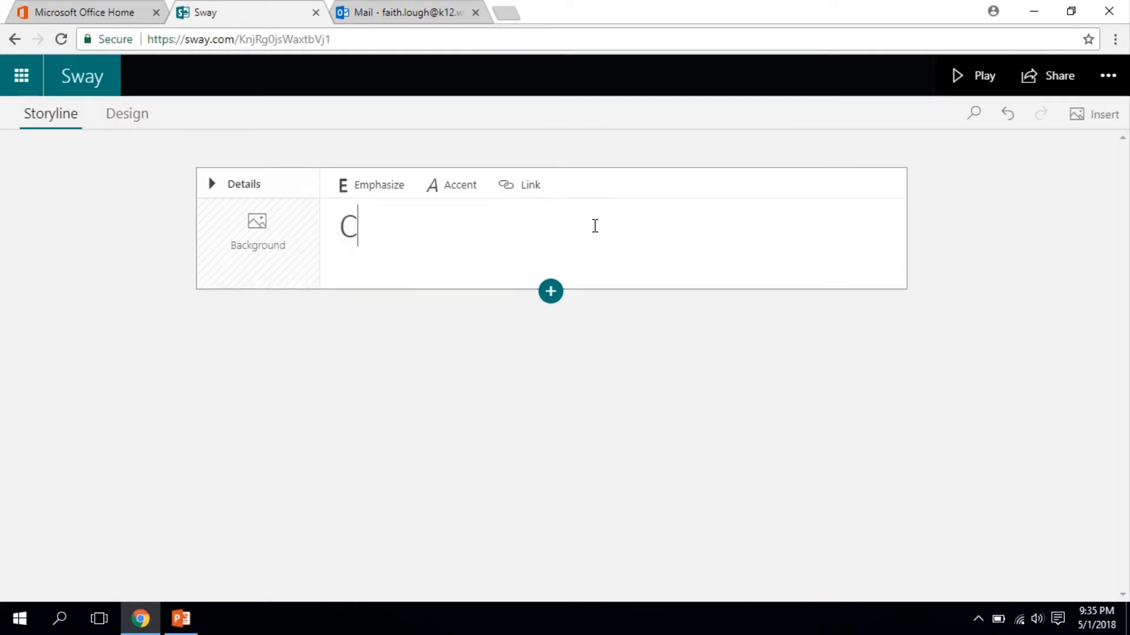
type("yberbullying")
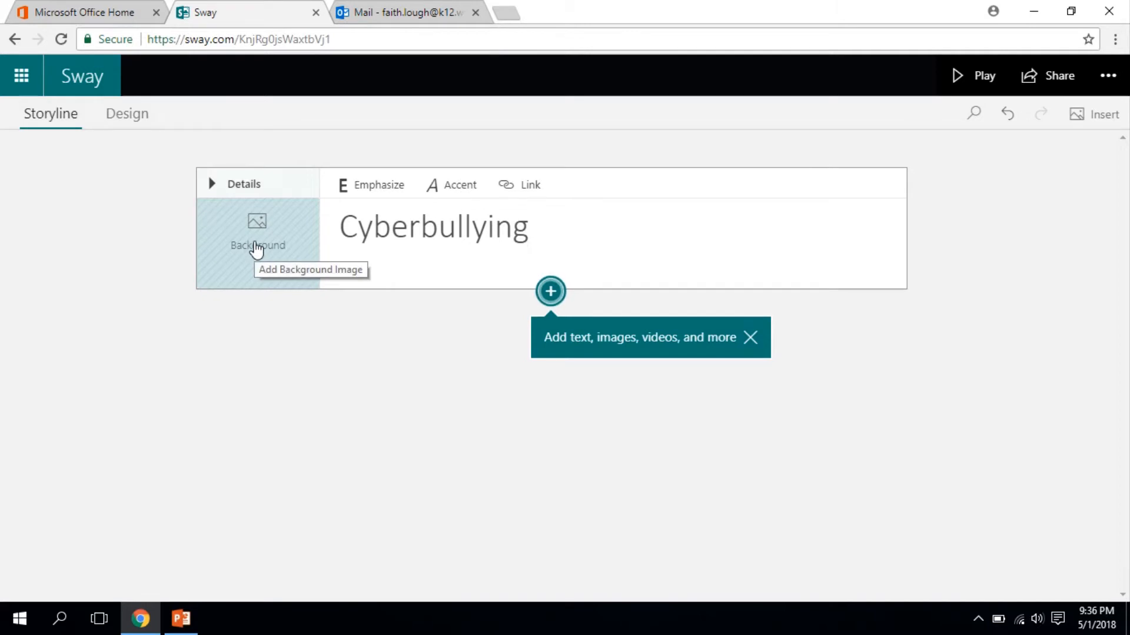
Step: Set the title card's background to the "law" scales image from the Pictures folder on the device
left_click(256, 247)
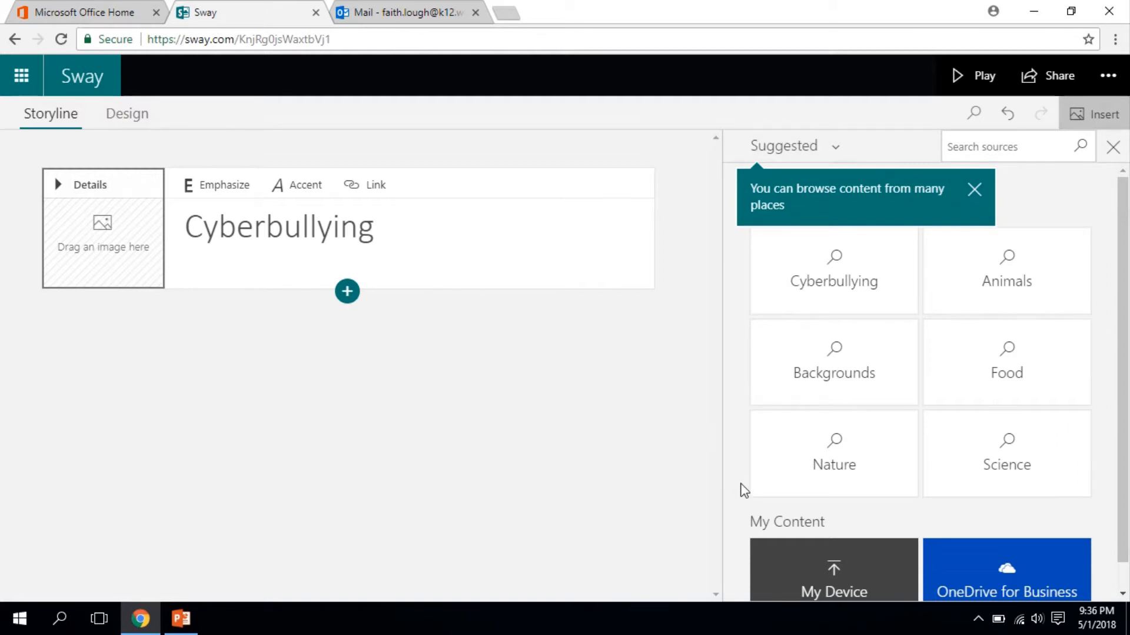
left_click(838, 150)
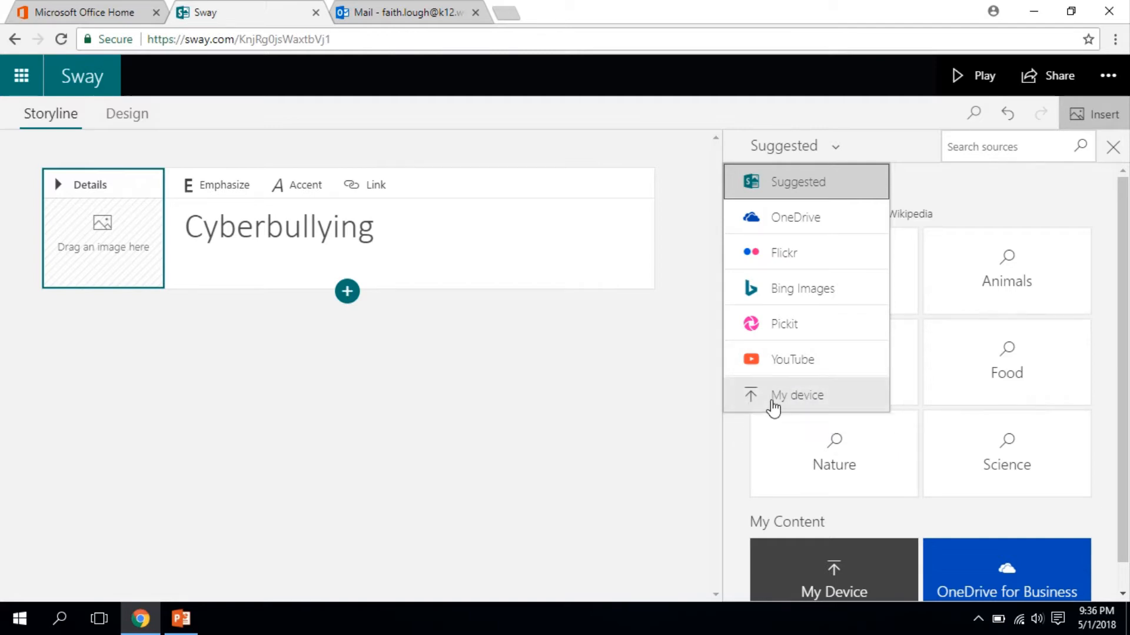
left_click(725, 470)
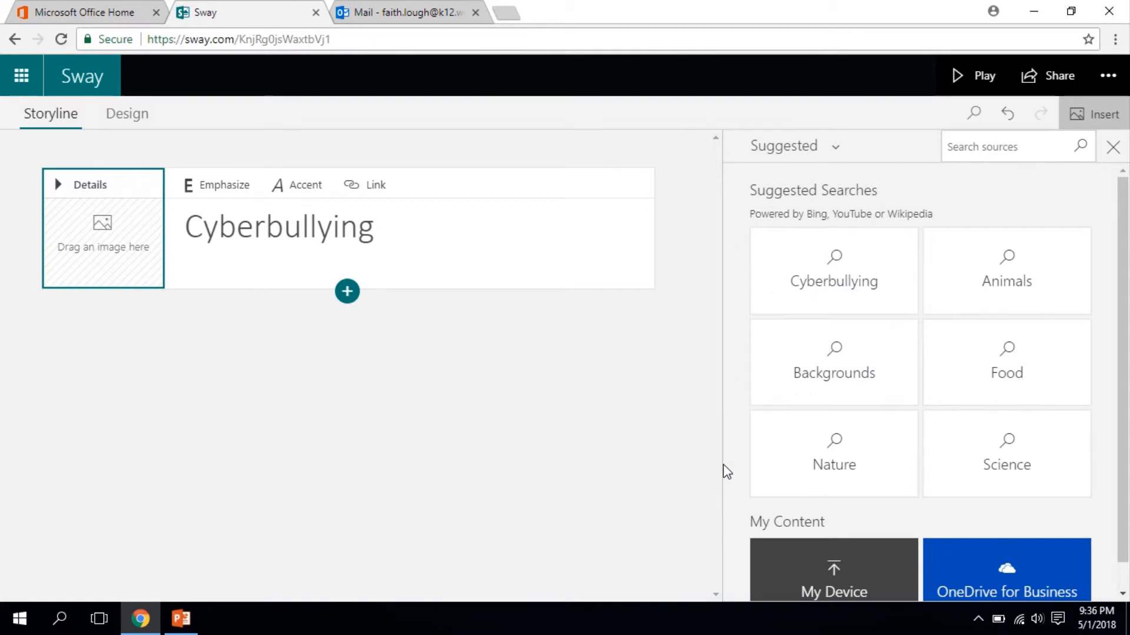
left_click(837, 147)
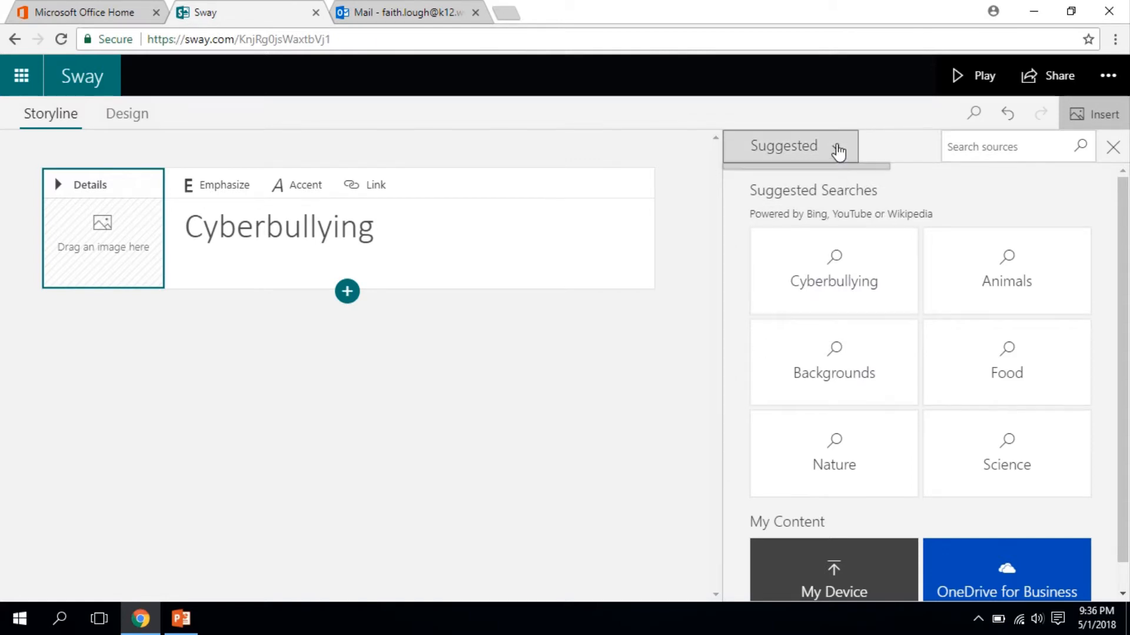
left_click(785, 399)
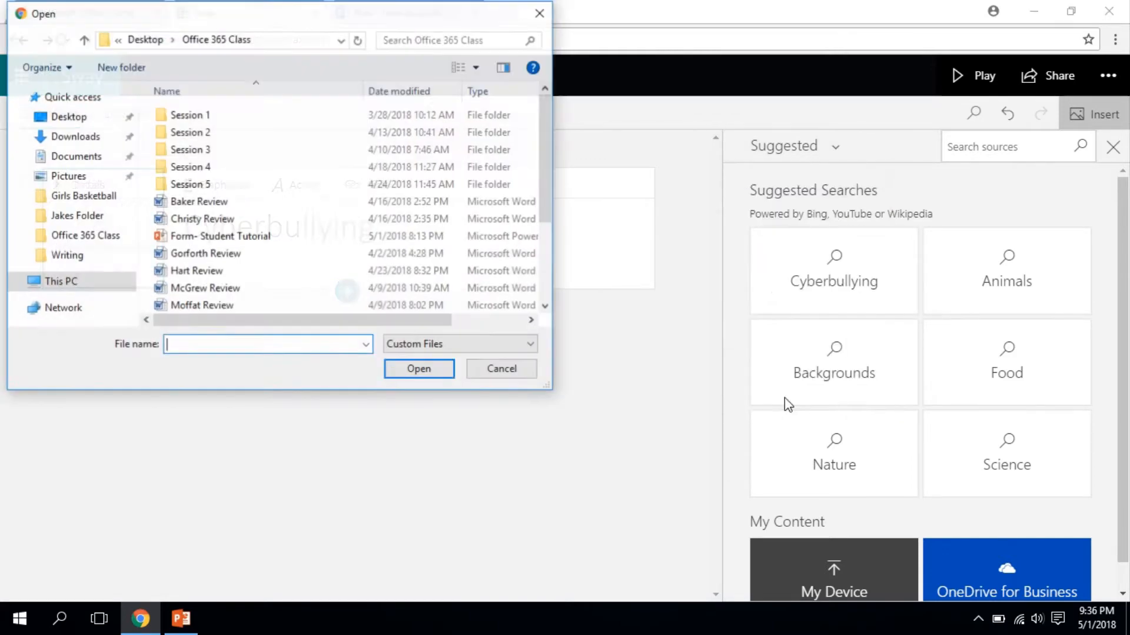
left_click(78, 176)
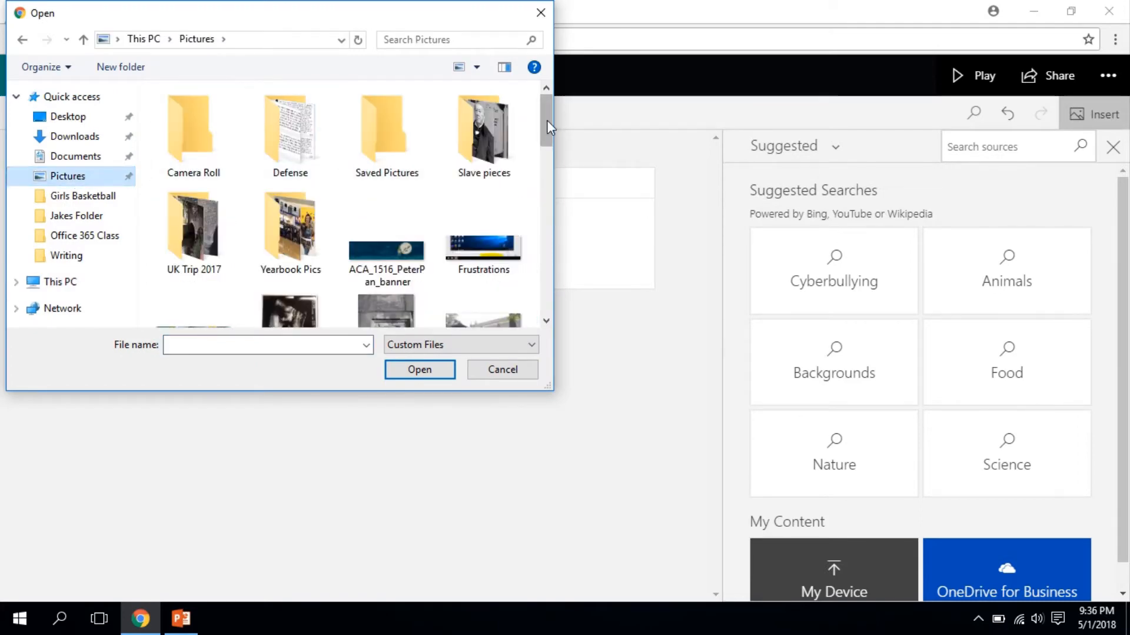
left_click_drag(546, 120, 542, 208)
left_click(388, 238)
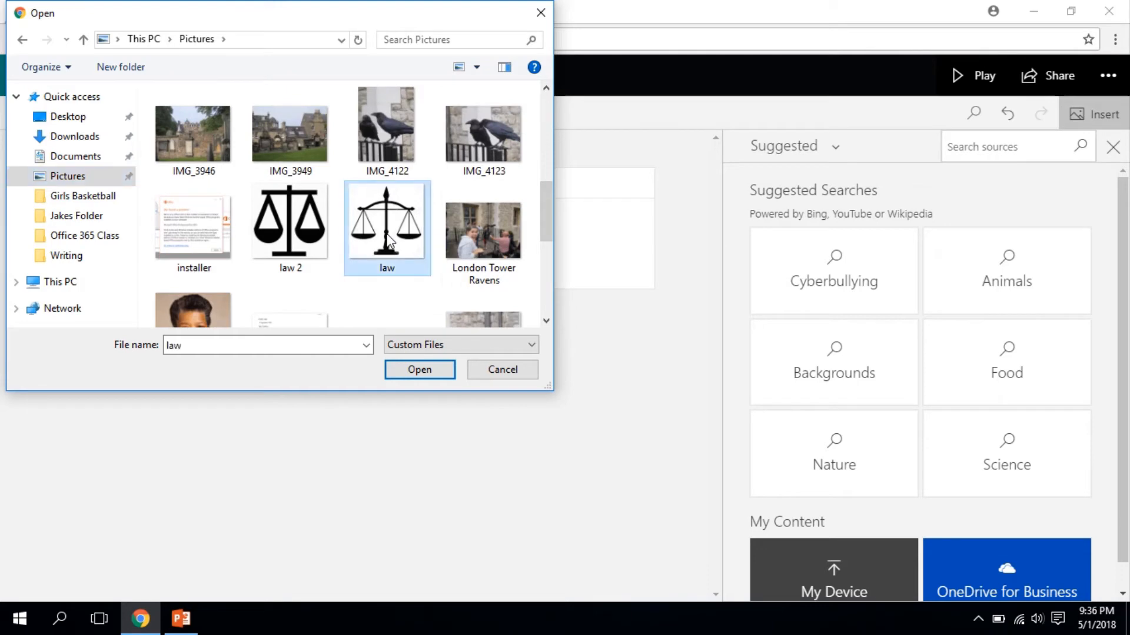
left_click(421, 372)
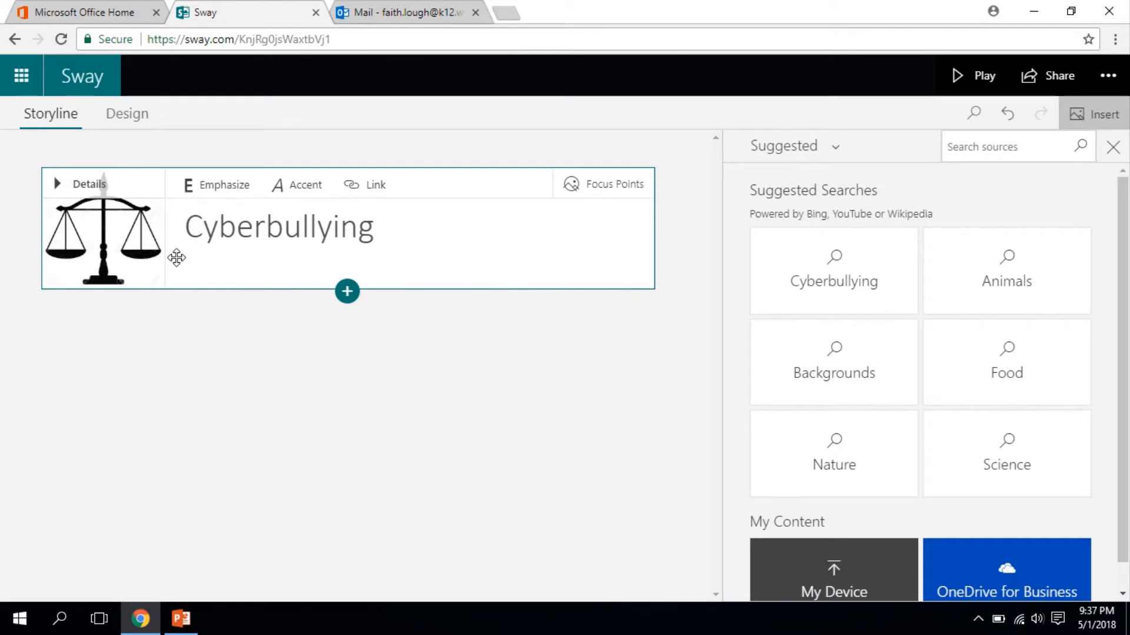
Step: Look through the available card types and insert a Heading 1 card below the title card
left_click(348, 292)
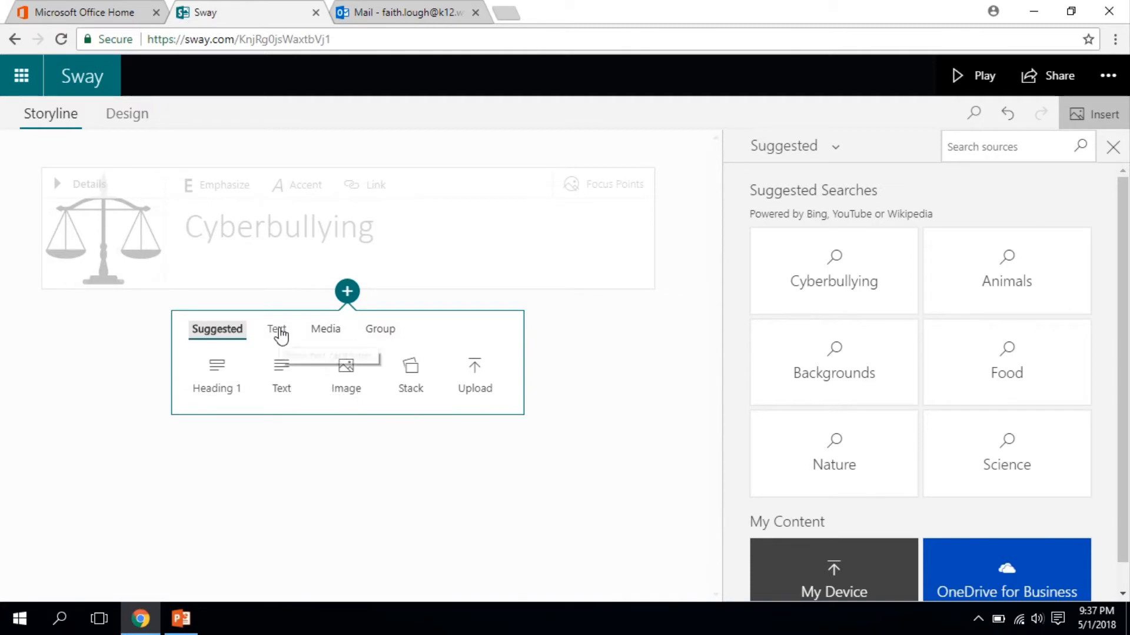
left_click(288, 333)
left_click(325, 331)
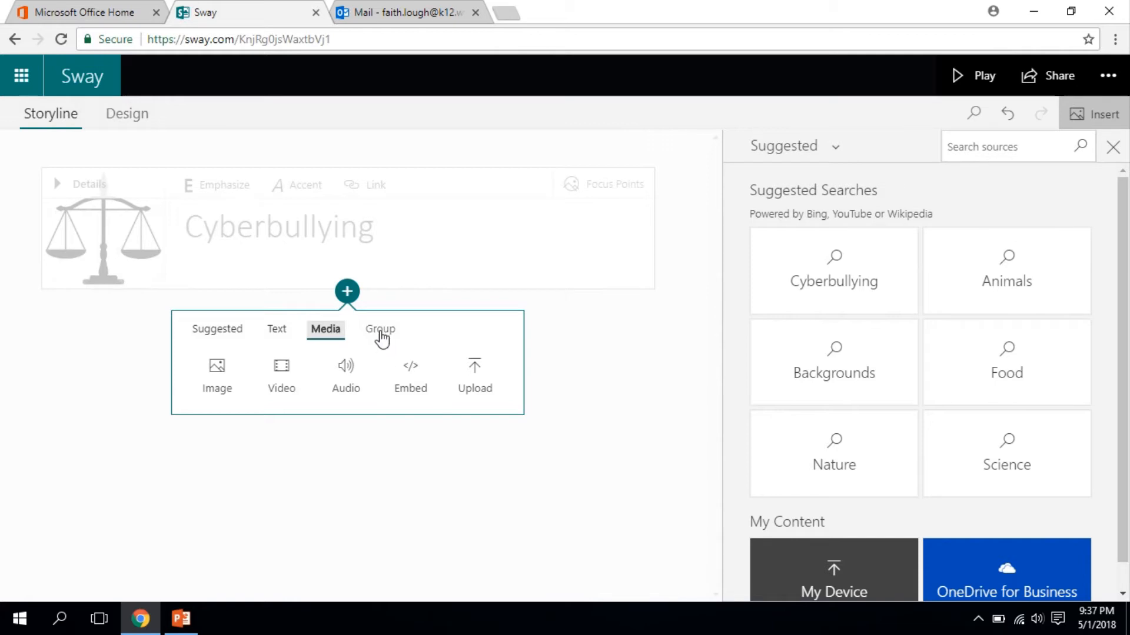
left_click(231, 333)
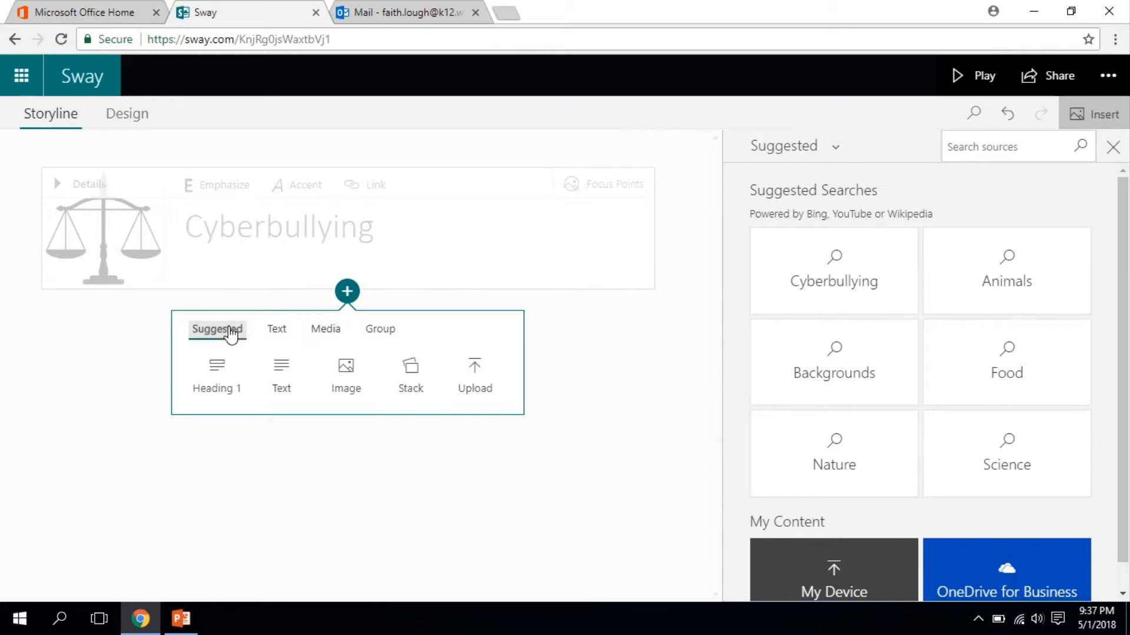
left_click(211, 389)
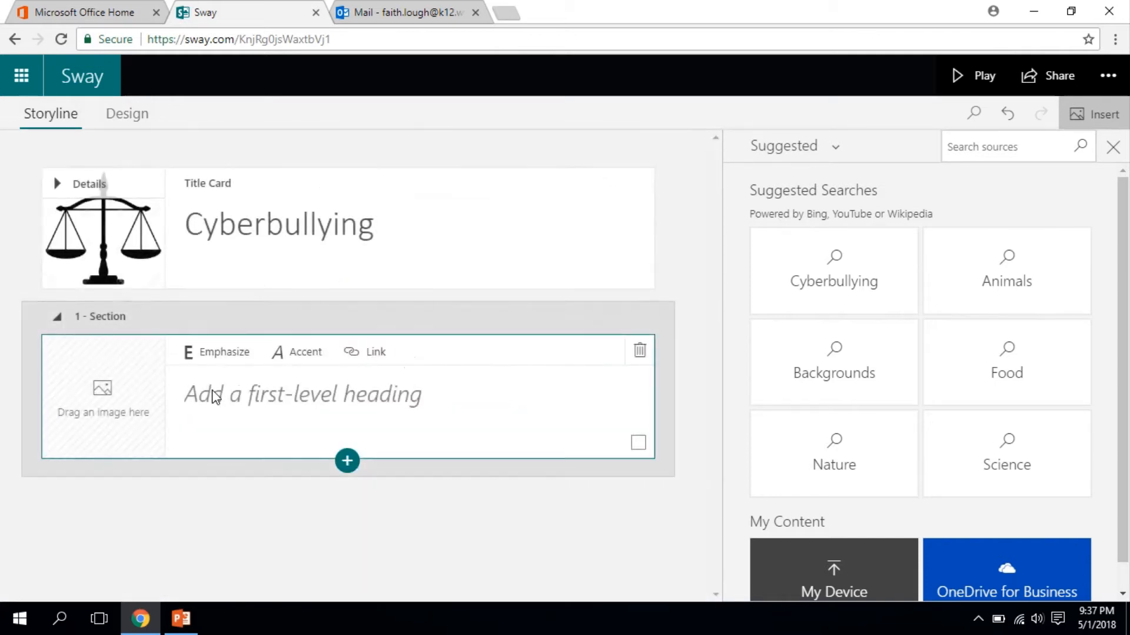
type("Wy")
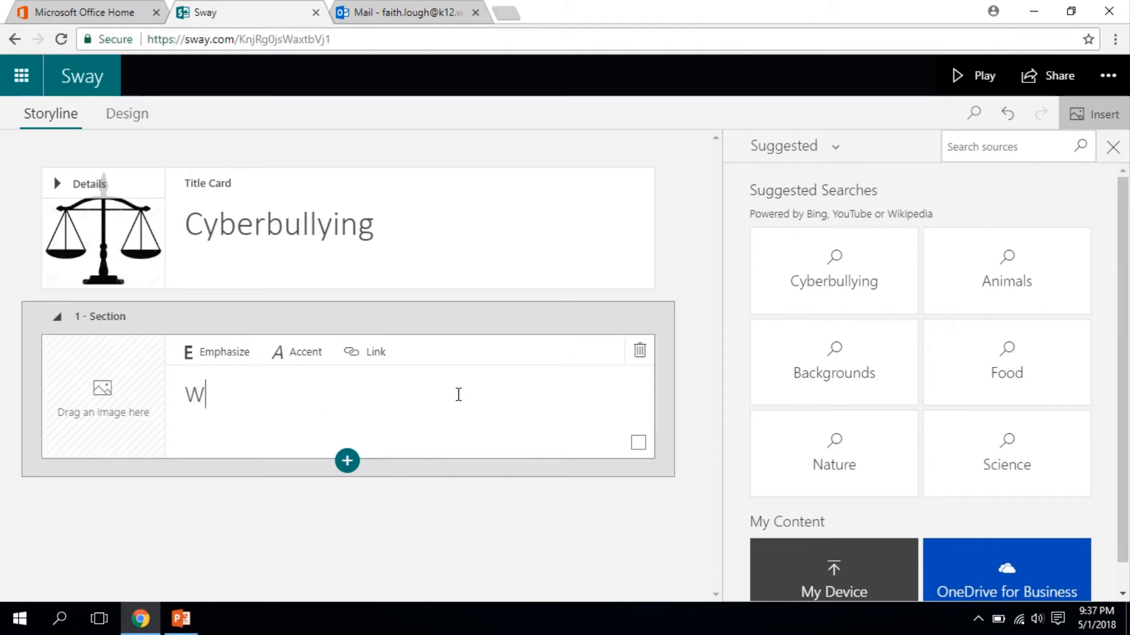
key("BackSpace")
key("BackSpace")
type("hy is")
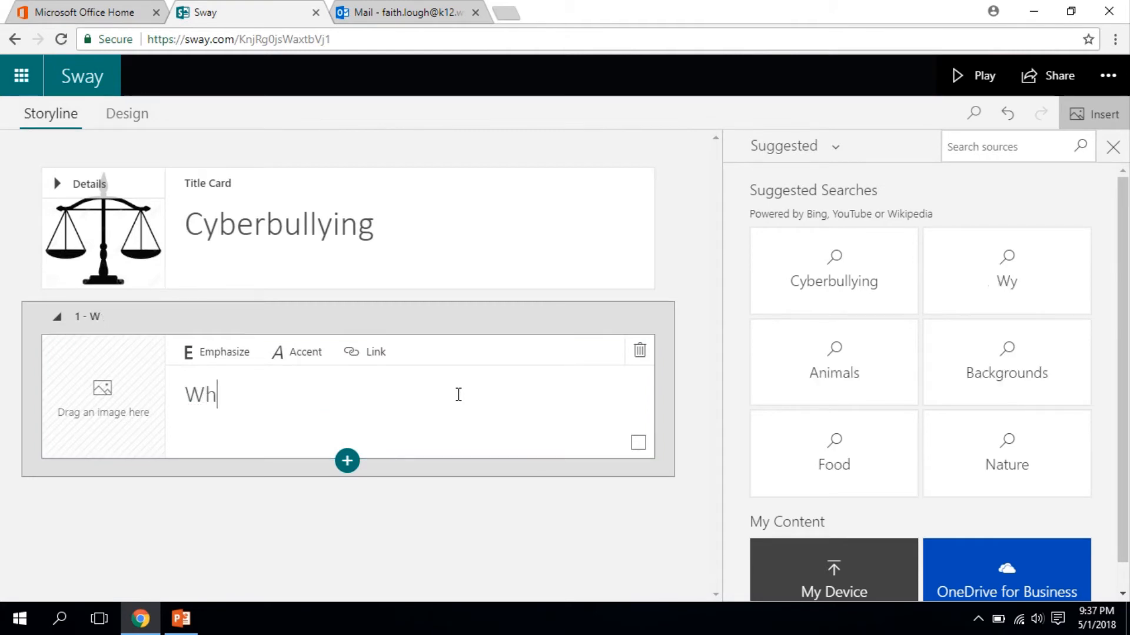
key("BackSpace")
key("BackSpace")
key("BackSpace")
key("BackSpace")
key("BackSpace")
key("BackSpace")
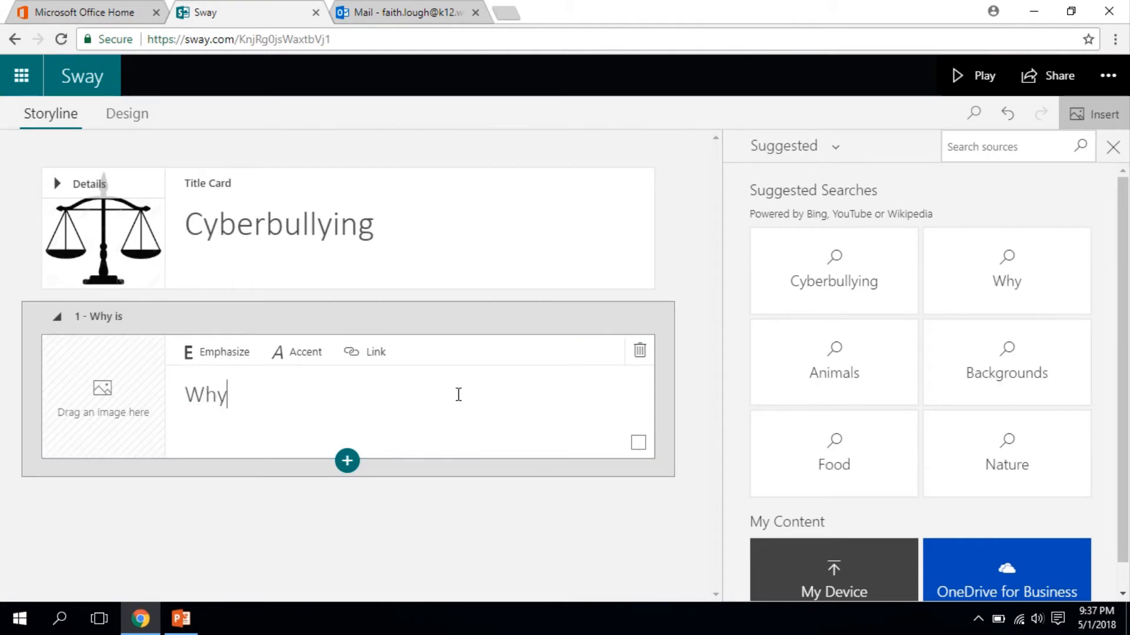
Step: Enter "Should Cyberbullying be seen as a Criminal Offense?" as the section's first-level heading
type("Should ")
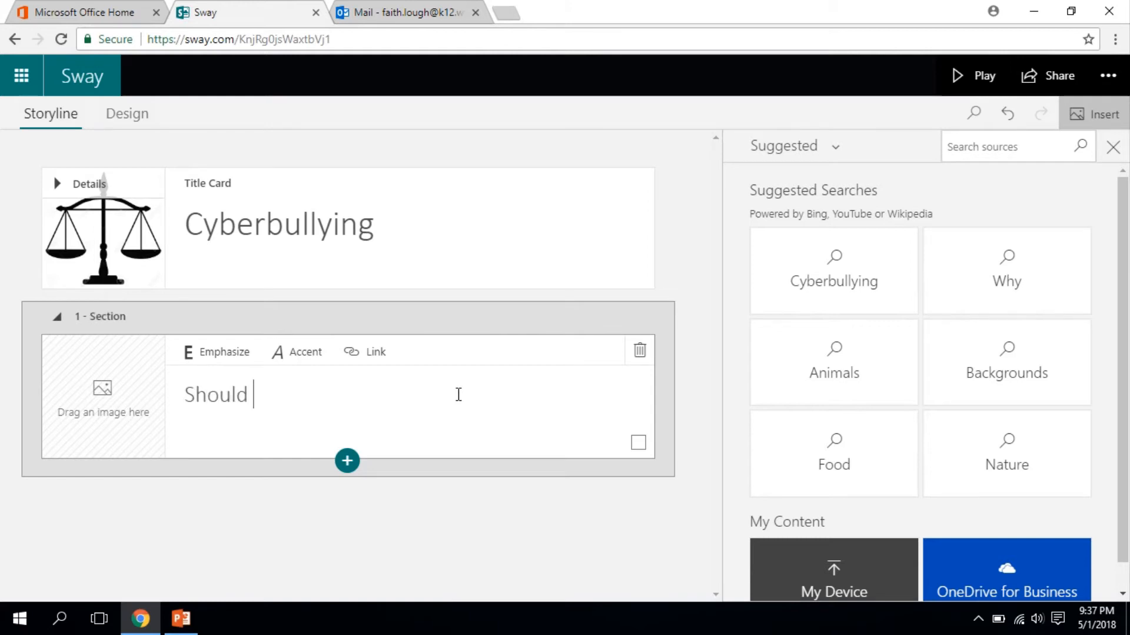
type("Cyberbu")
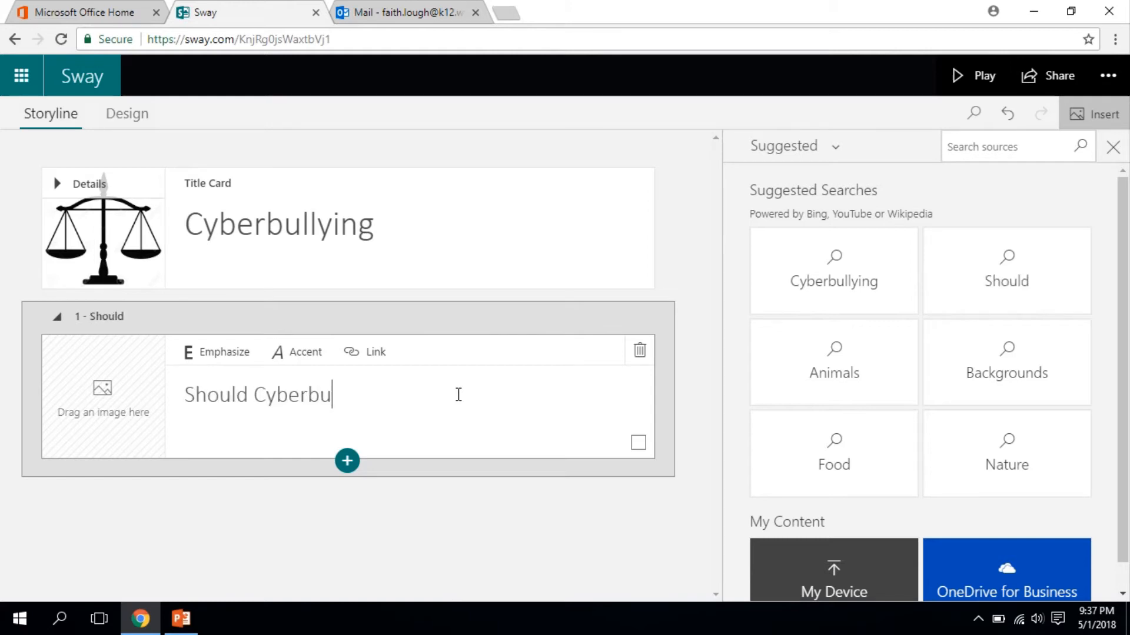
type("llying be")
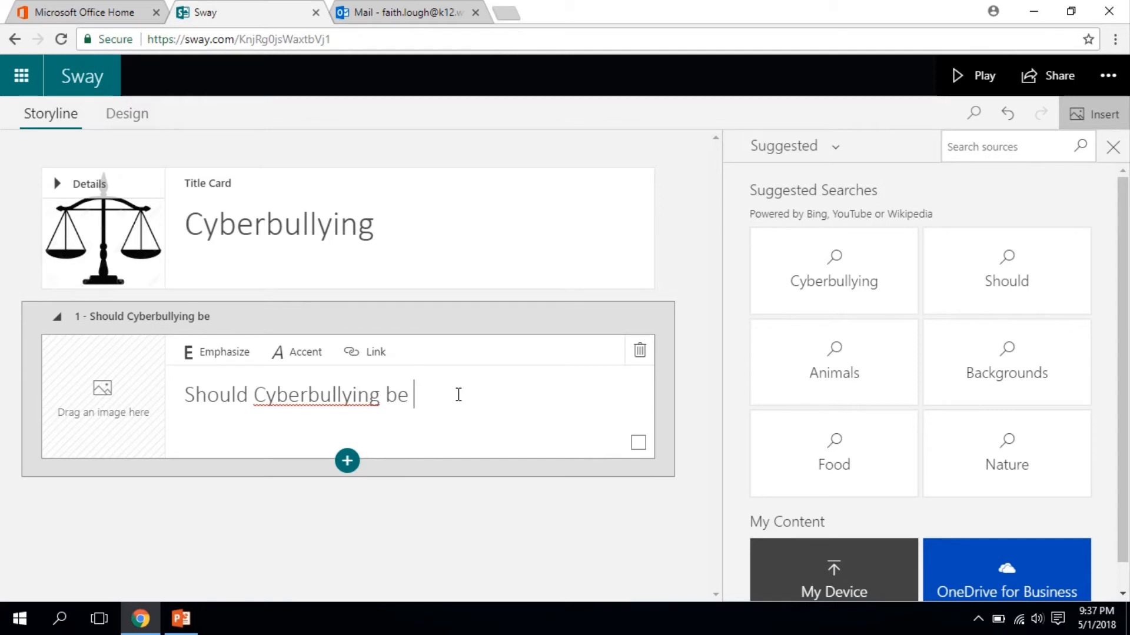
type(" seen as a")
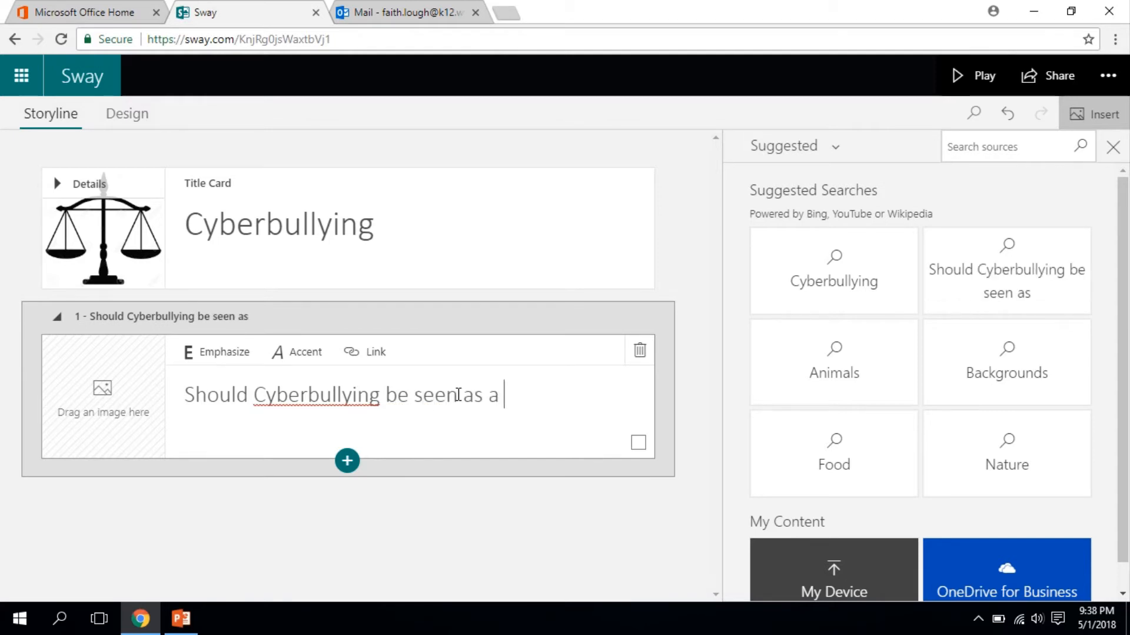
type(" Criminal O")
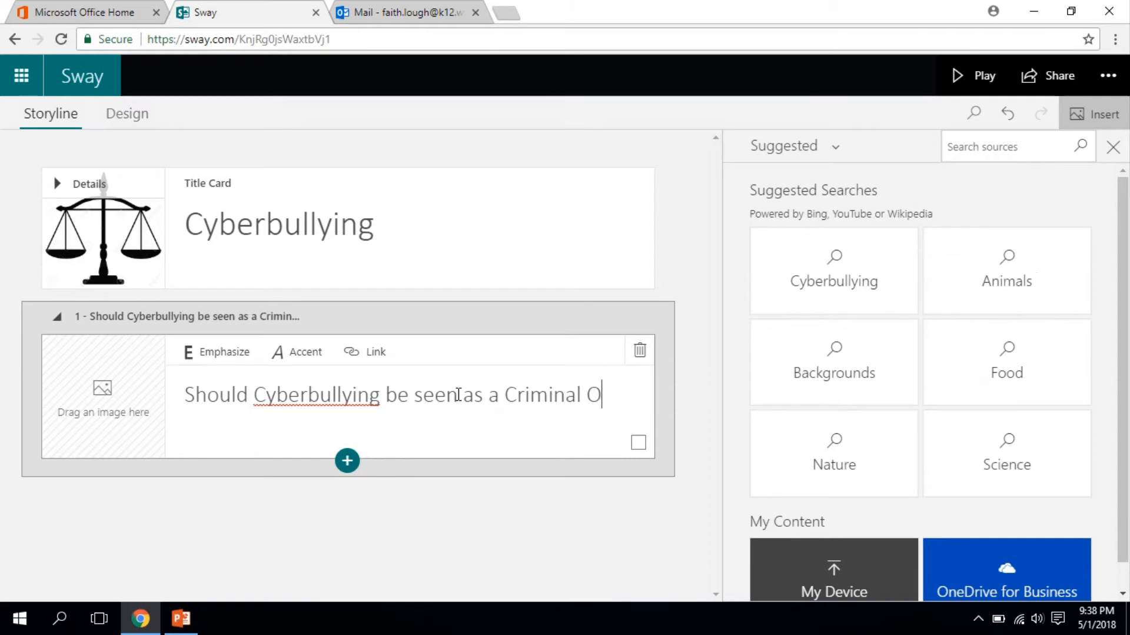
type("ffense")
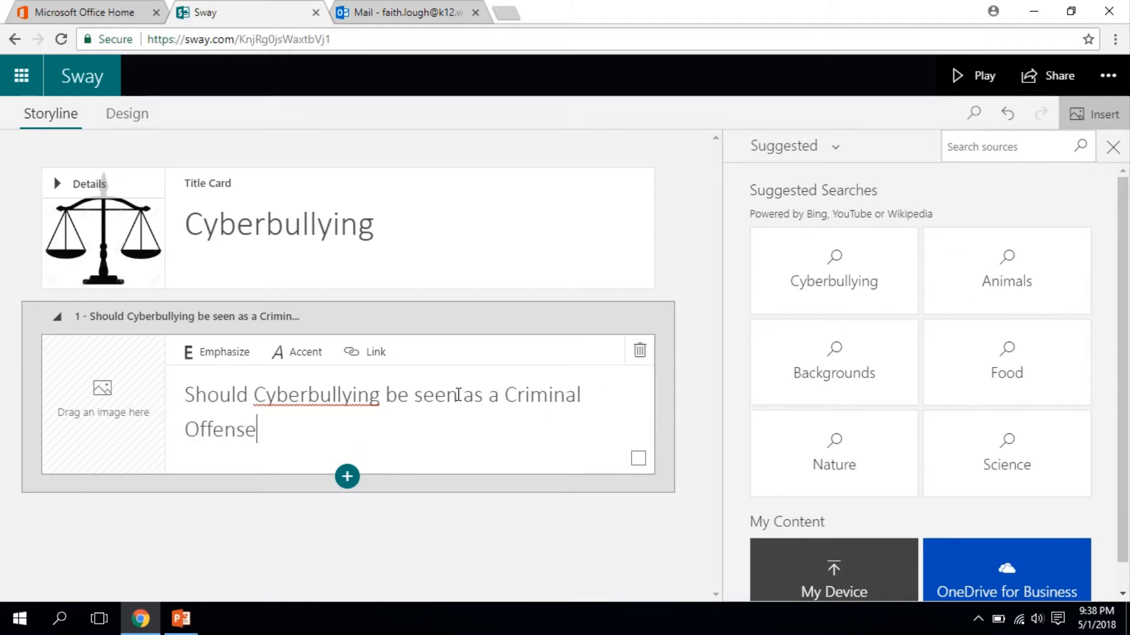
type("?")
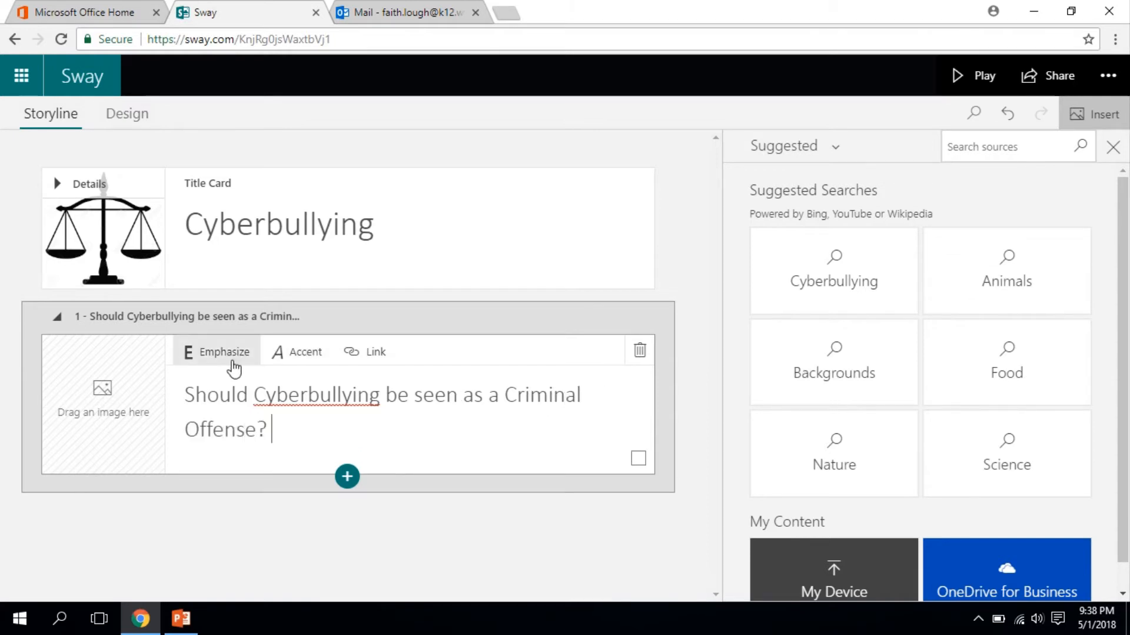
Step: Insert a text card below the section heading and start editing its text
left_click(347, 477)
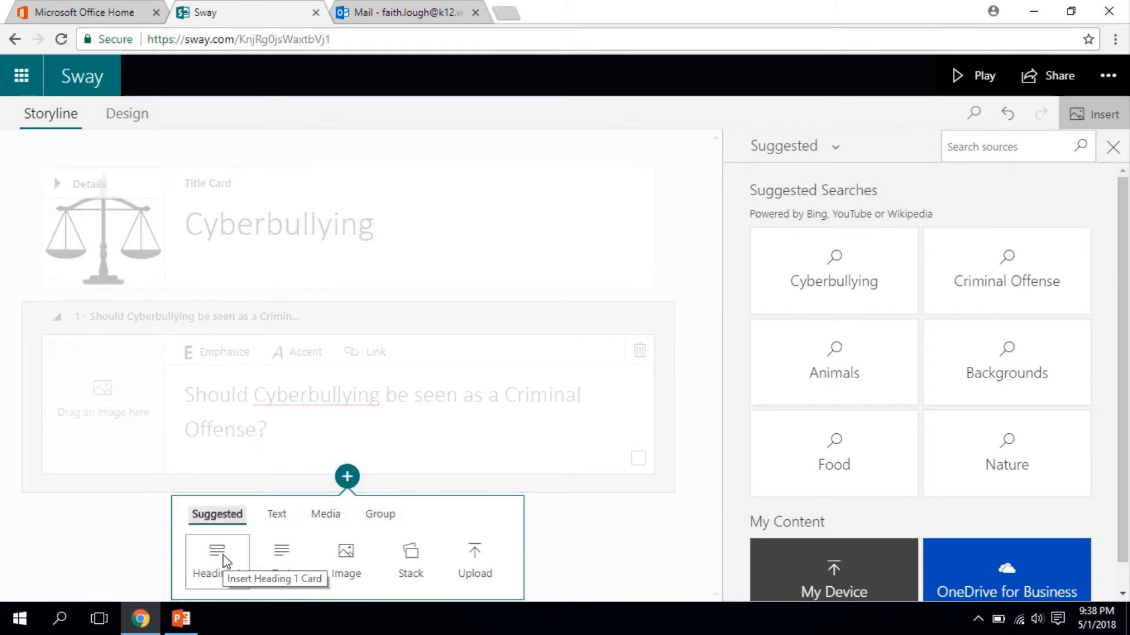
left_click(283, 558)
left_click(342, 453)
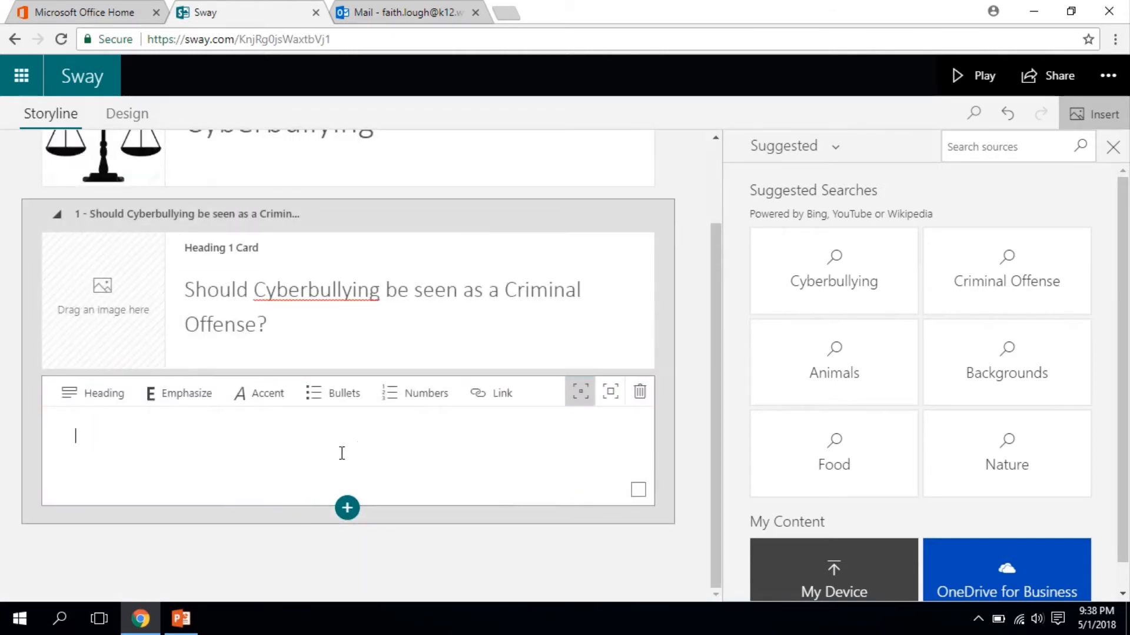
Step: Enter "Introduce my topic and my standpoint. (Including relevant facts and statistics)" in the text card below the section heading
type("Intro")
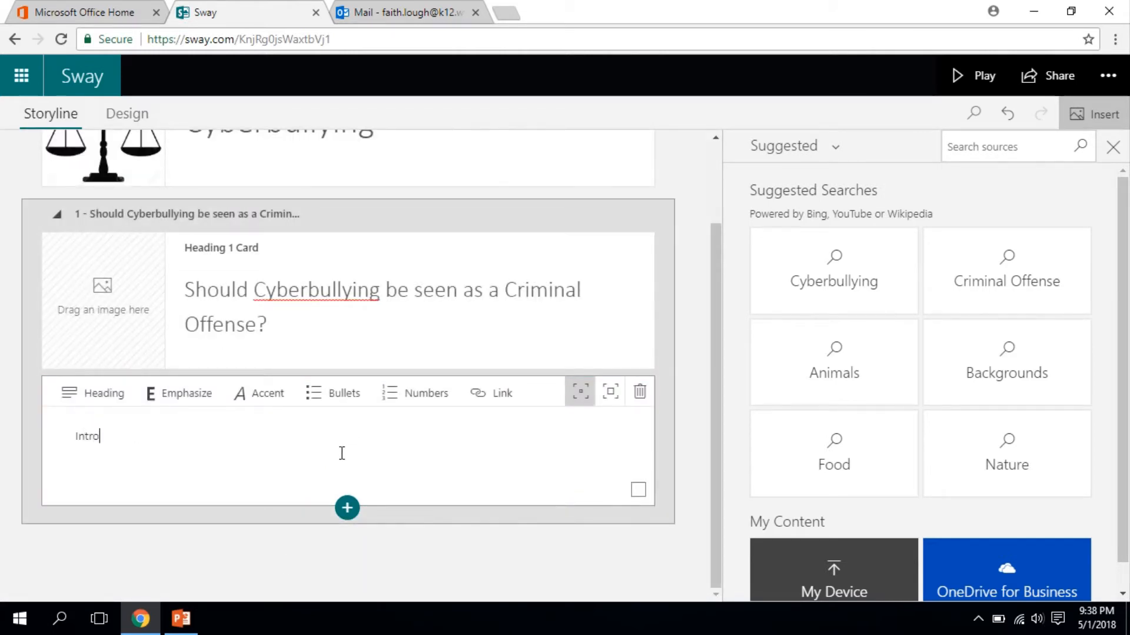
type("duce my topic")
type("and my s")
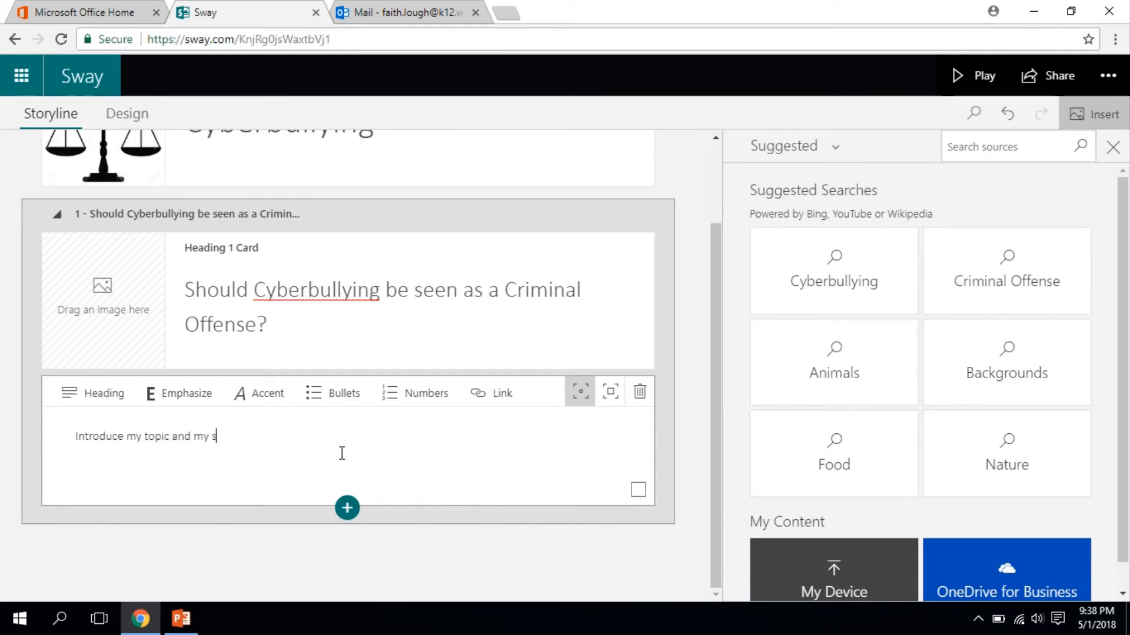
type("tna")
key("BackSpace")
type("an")
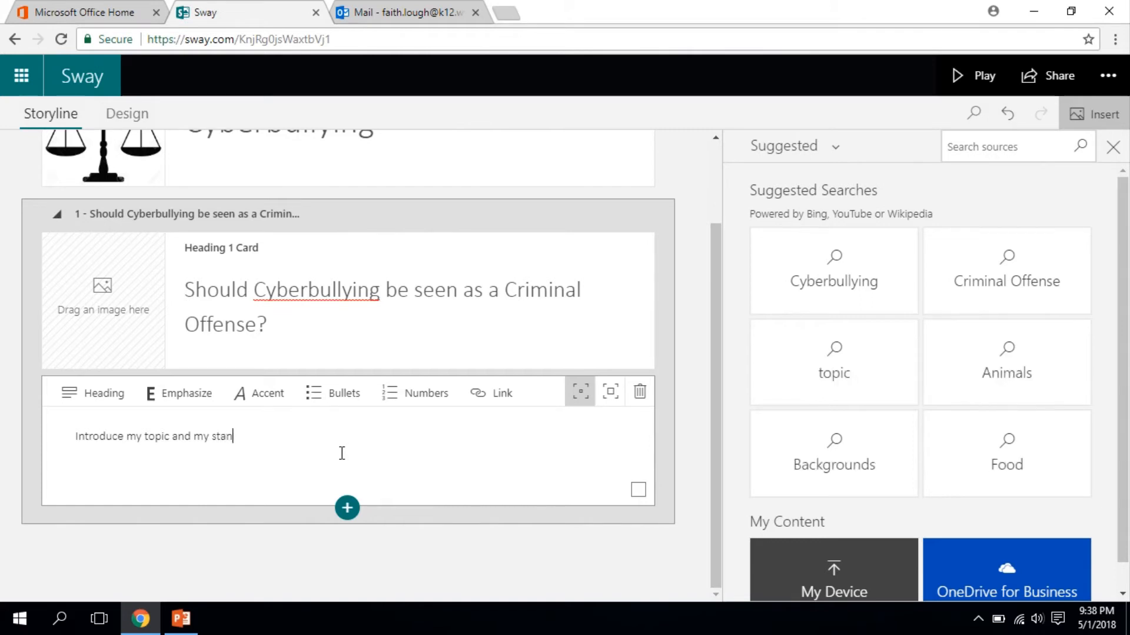
type("dpoint. (")
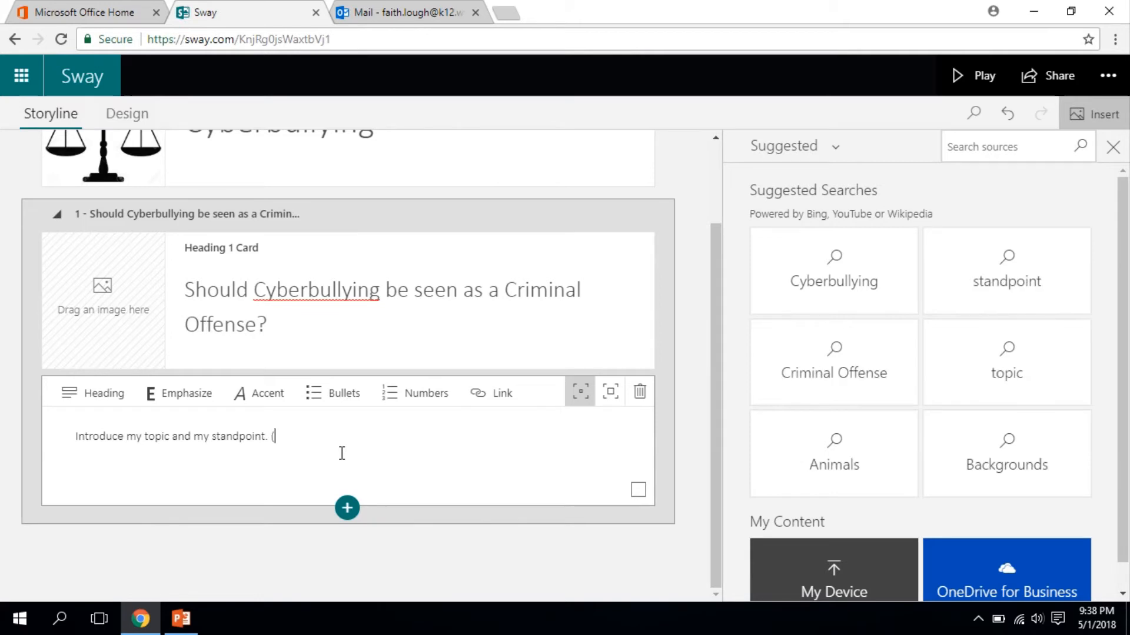
type("Including relevant facts and s")
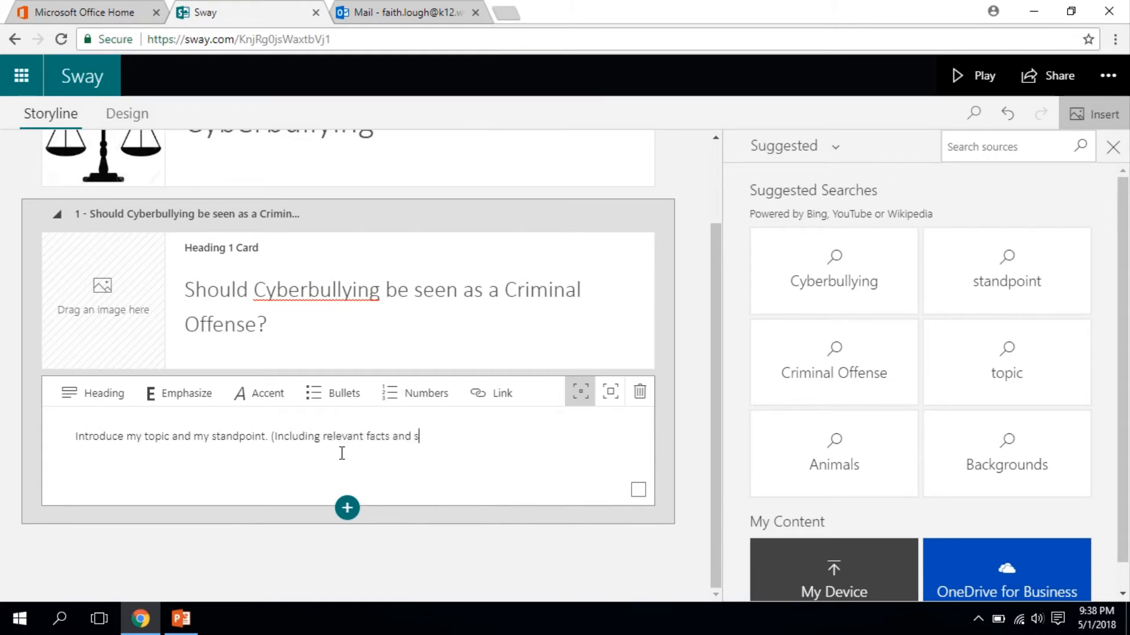
type("tatistics")
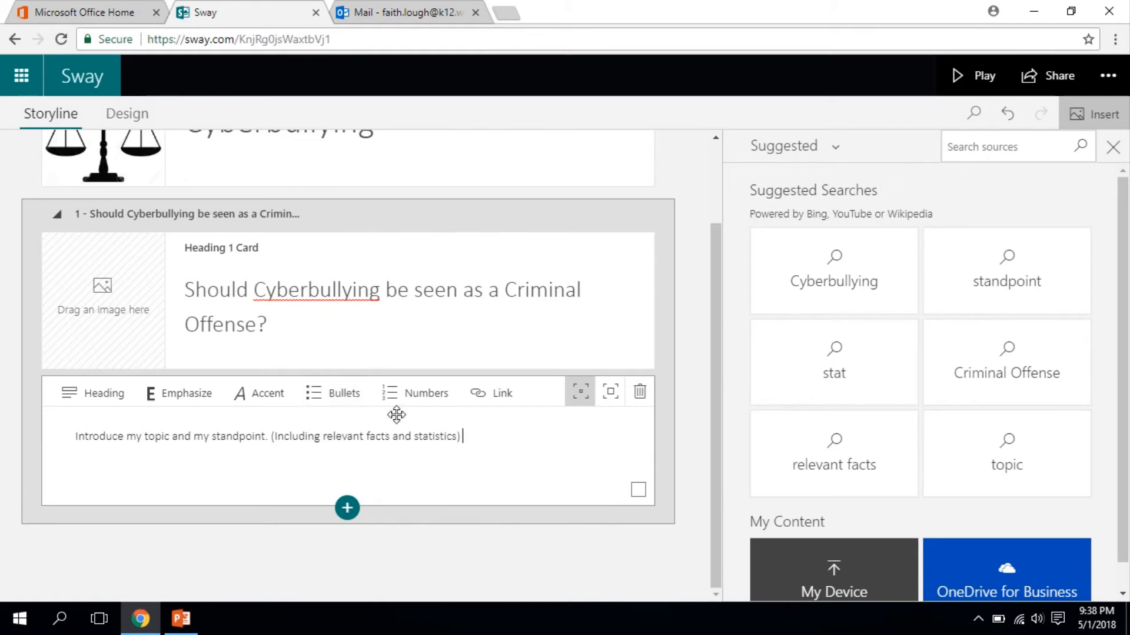
Step: Start a bulleted list below the introductory sentence with the first item "1 out 3 teens are said to be cyberbullied"
left_click(318, 402)
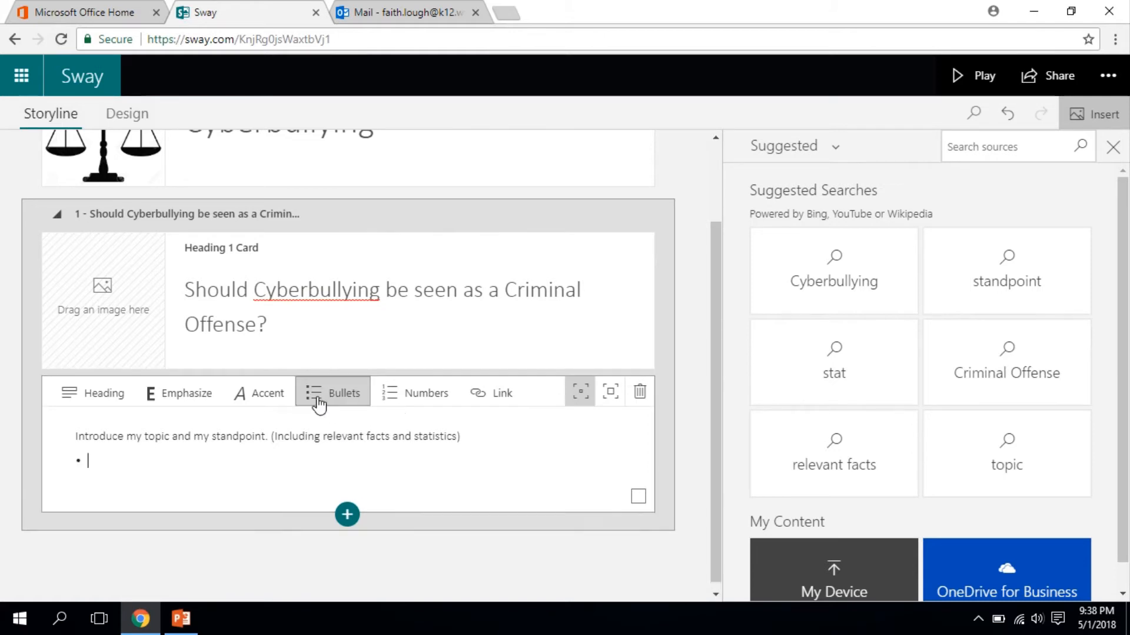
type("1")
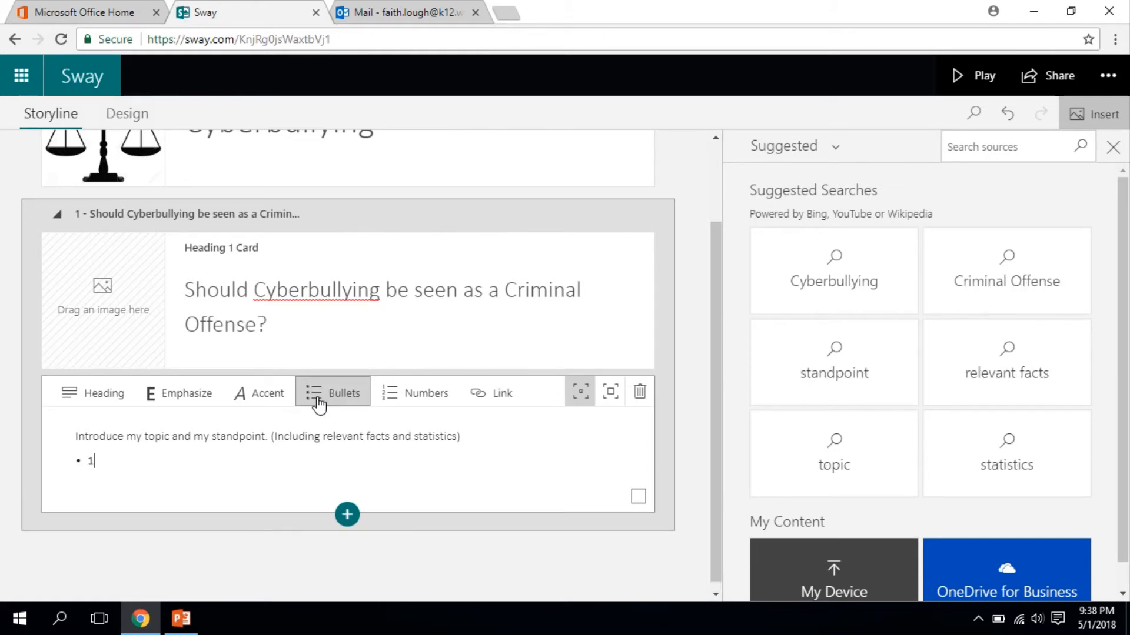
type(" out 3 teens are said to be ")
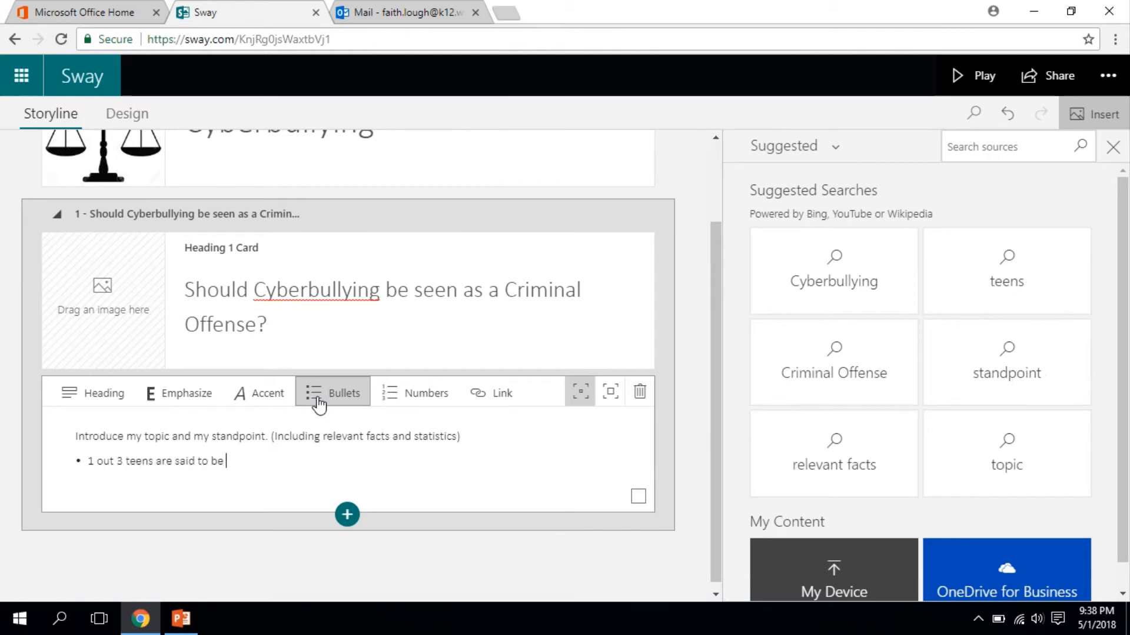
type("cyberbullied")
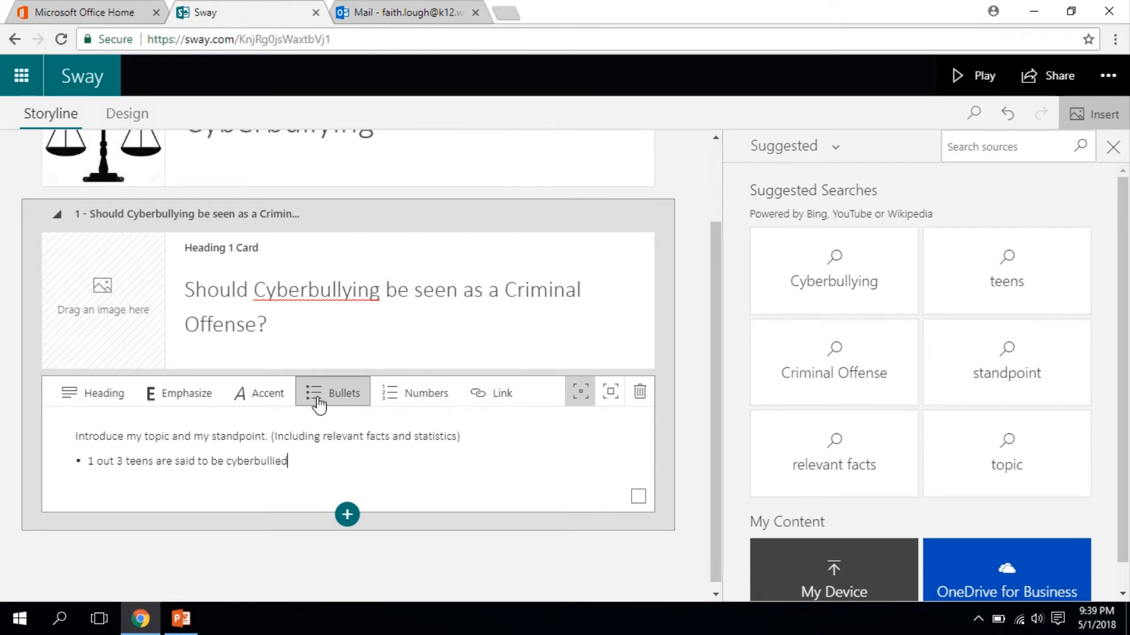
key("Return")
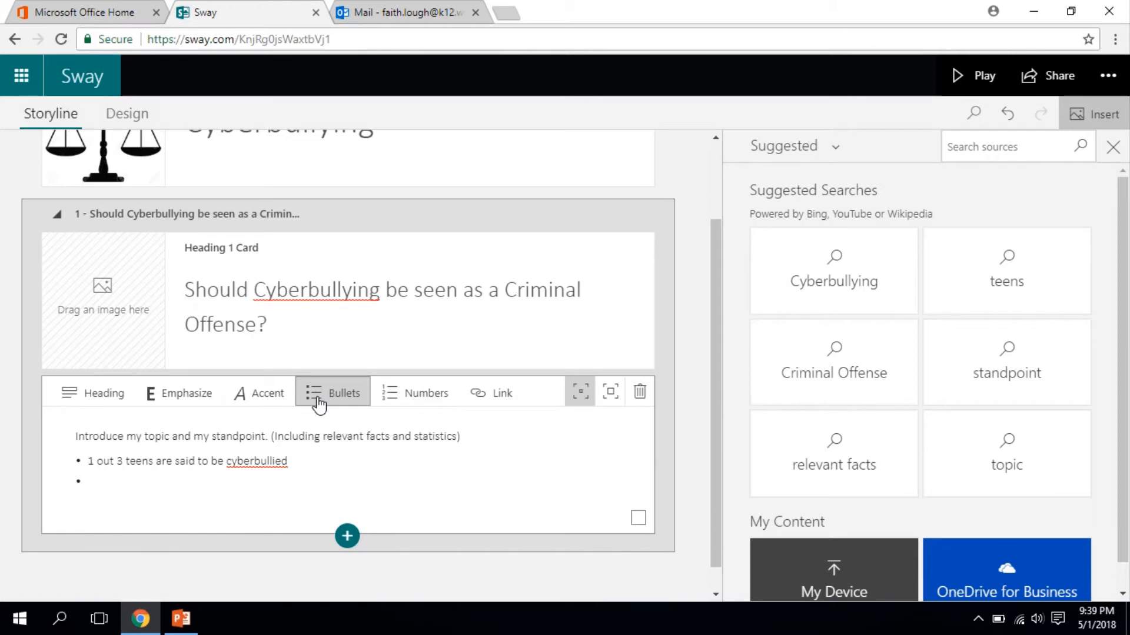
Step: Add "A majority of teens being bullied online are female" as the second bullet in the text card
type("A ma")
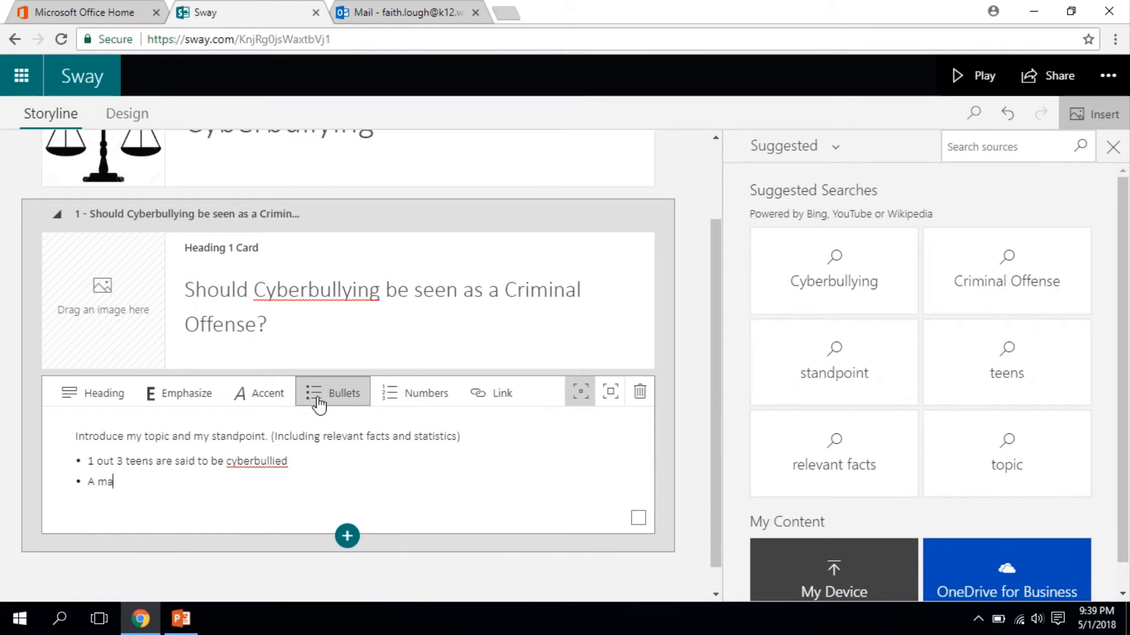
type("jority of teens being bullied online")
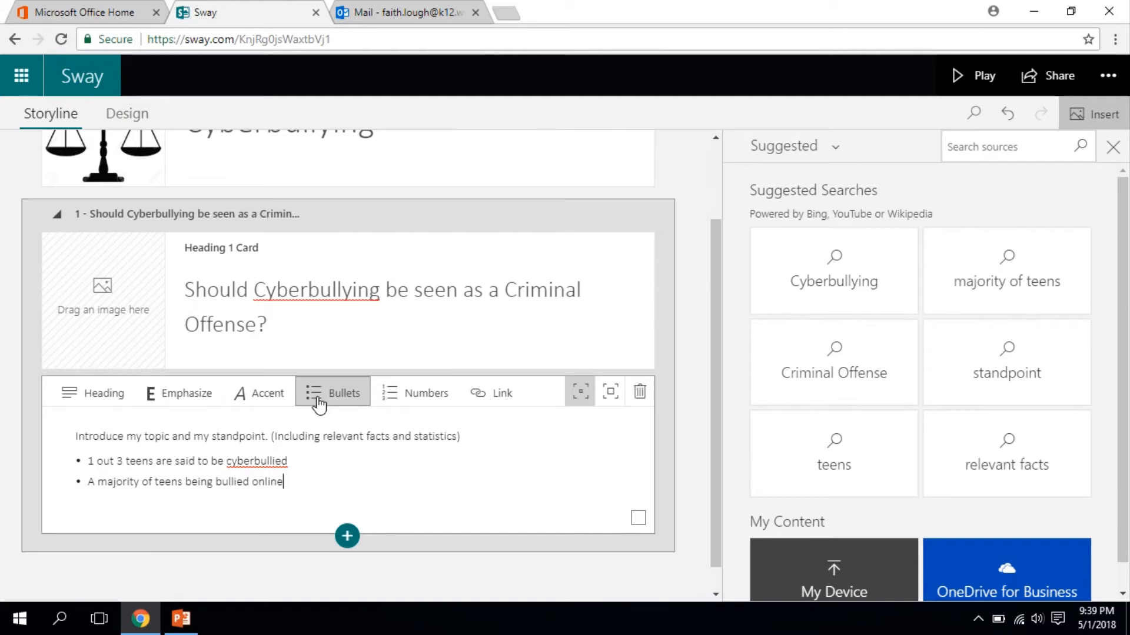
type(" are femai")
type("e")
key("Return")
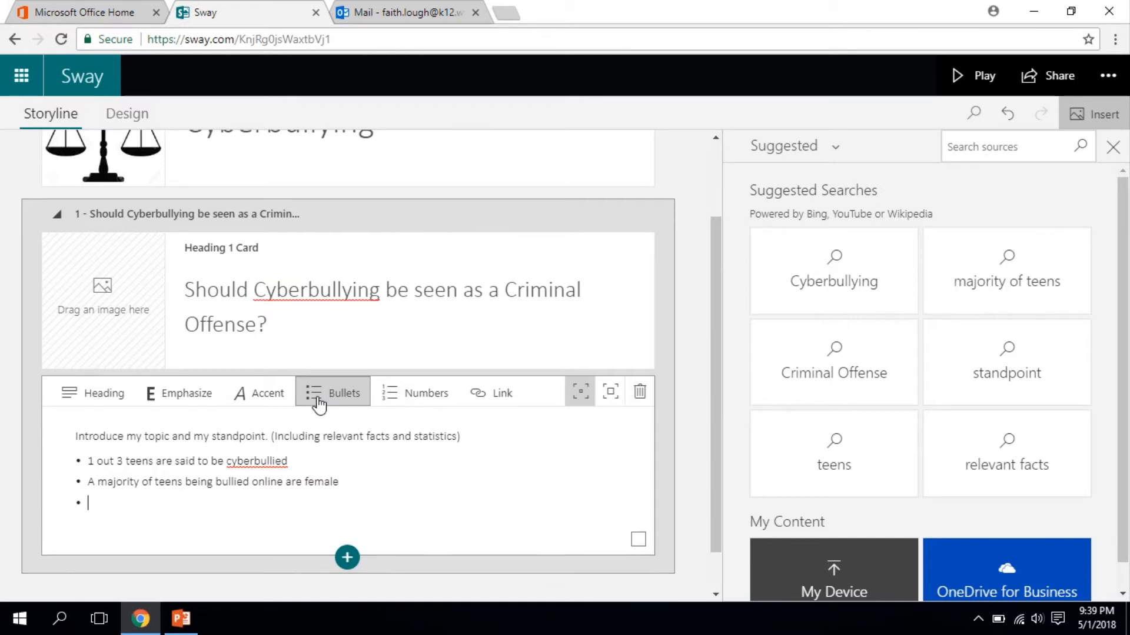
Step: Add "80% of teens today own and use cell phones on a daily basis" as the third bullet
type("80")
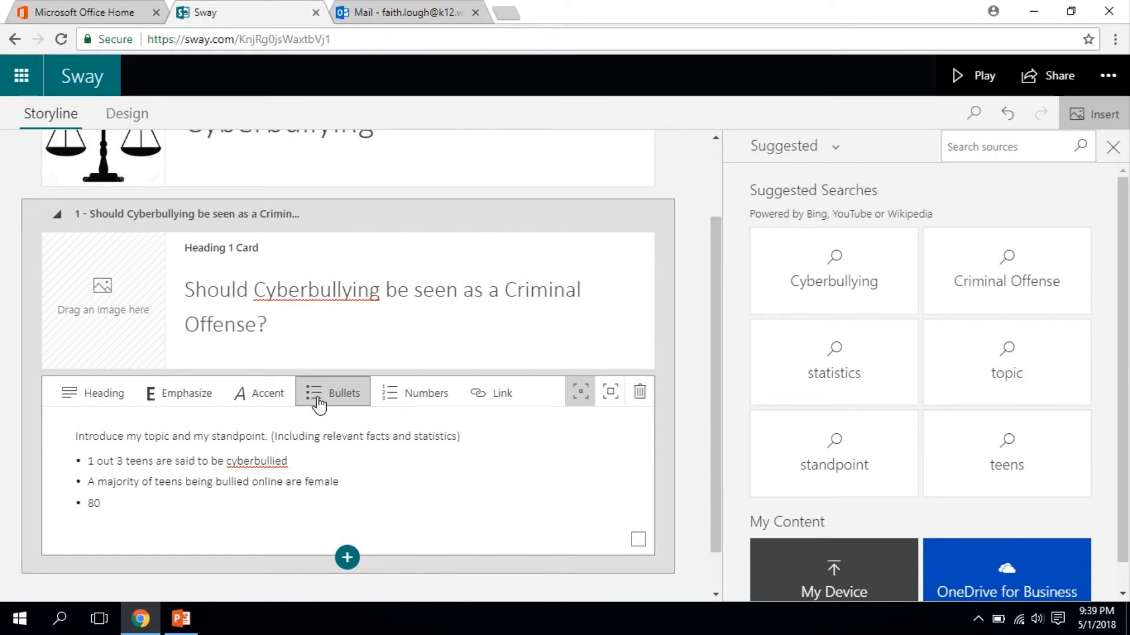
type("% of teens toda")
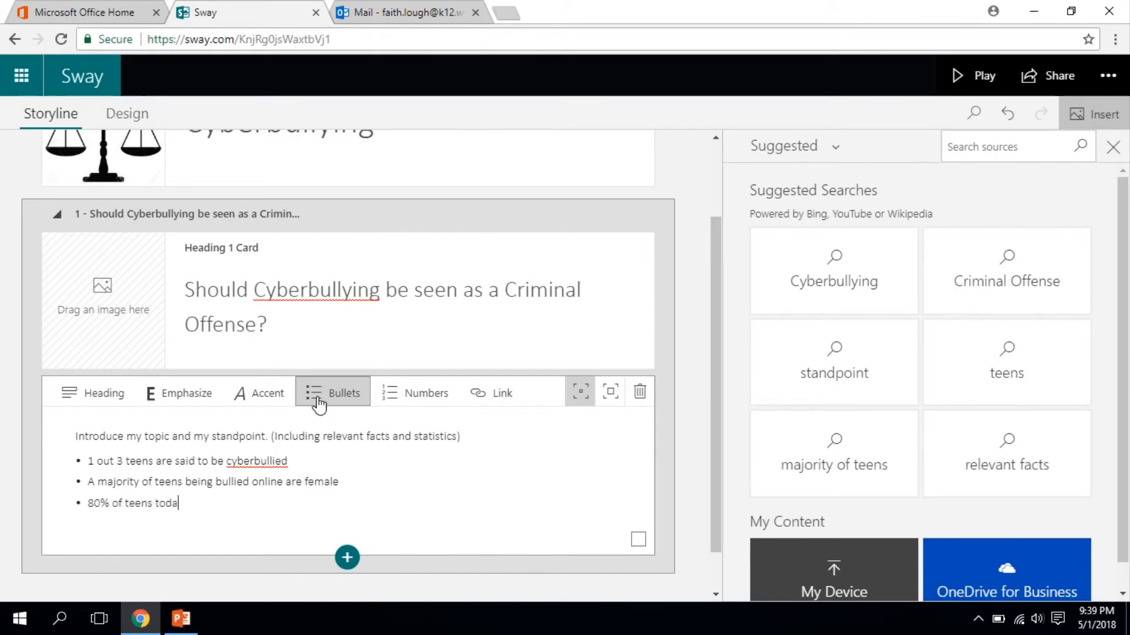
type("y own and use ce")
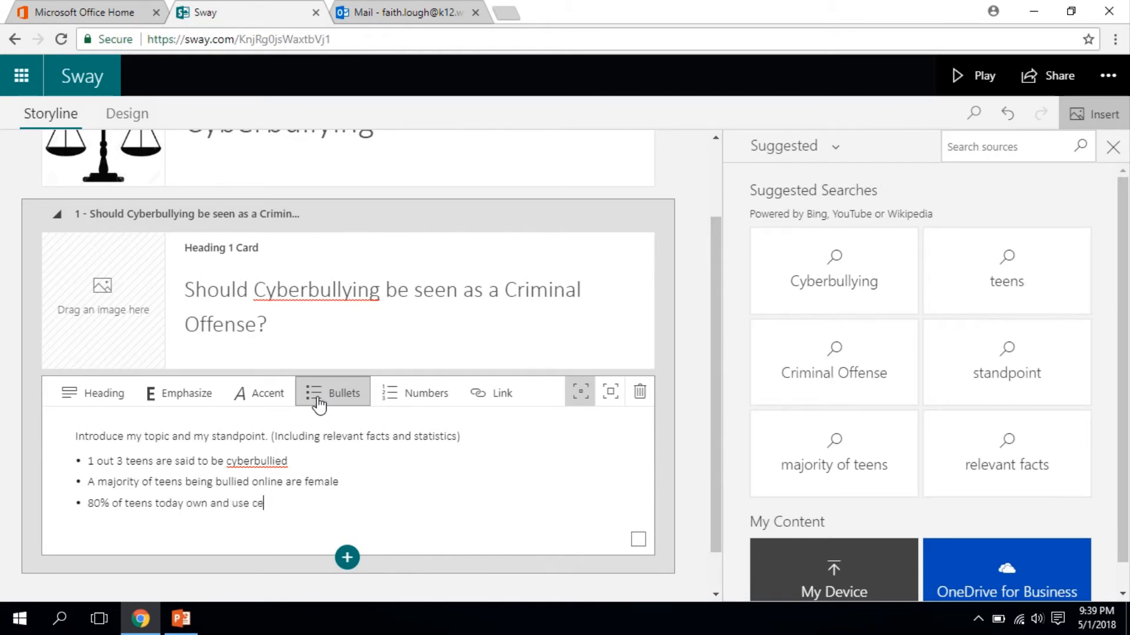
type("ll phones on a dail")
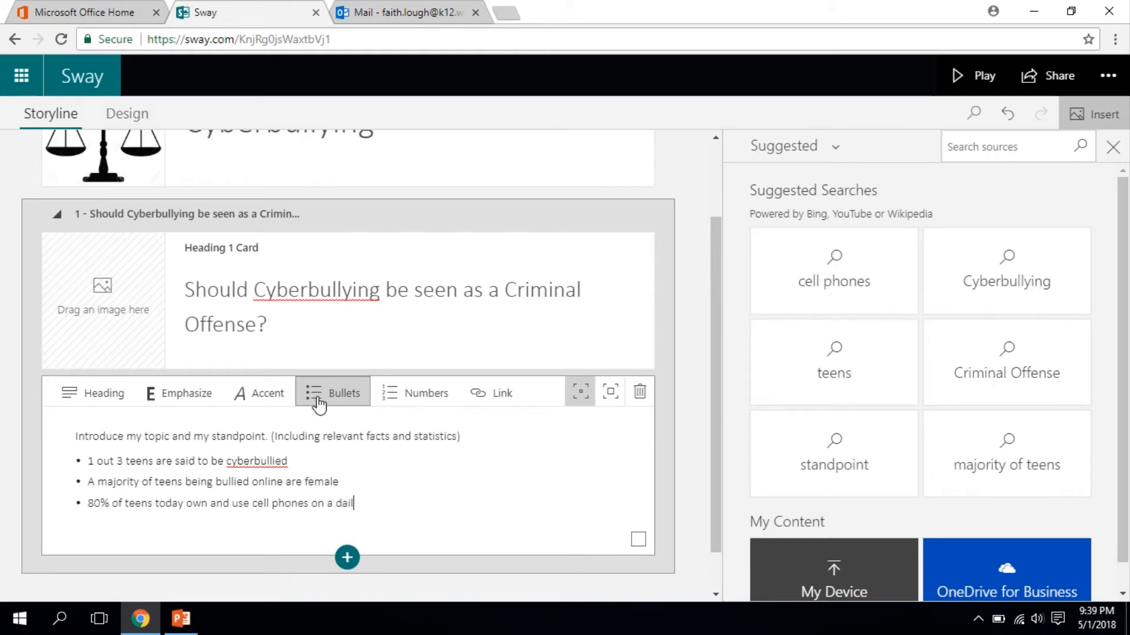
type("y basis")
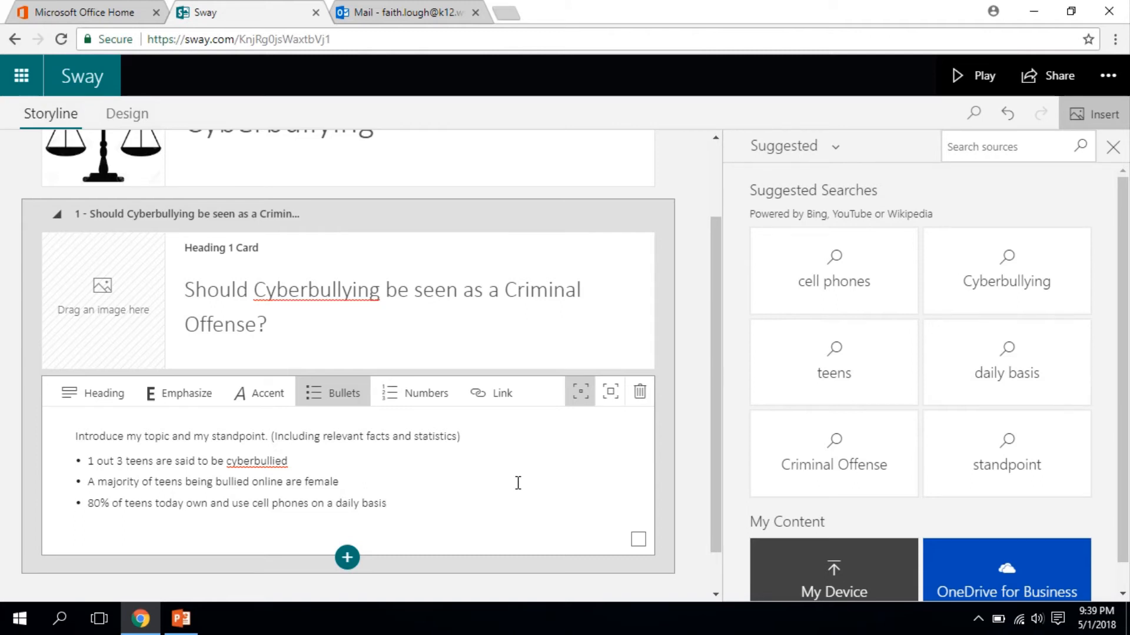
Step: Insert an image card directly below the bulleted text card
scroll(518, 483, "up", 2)
scroll(517, 480, "down", 3)
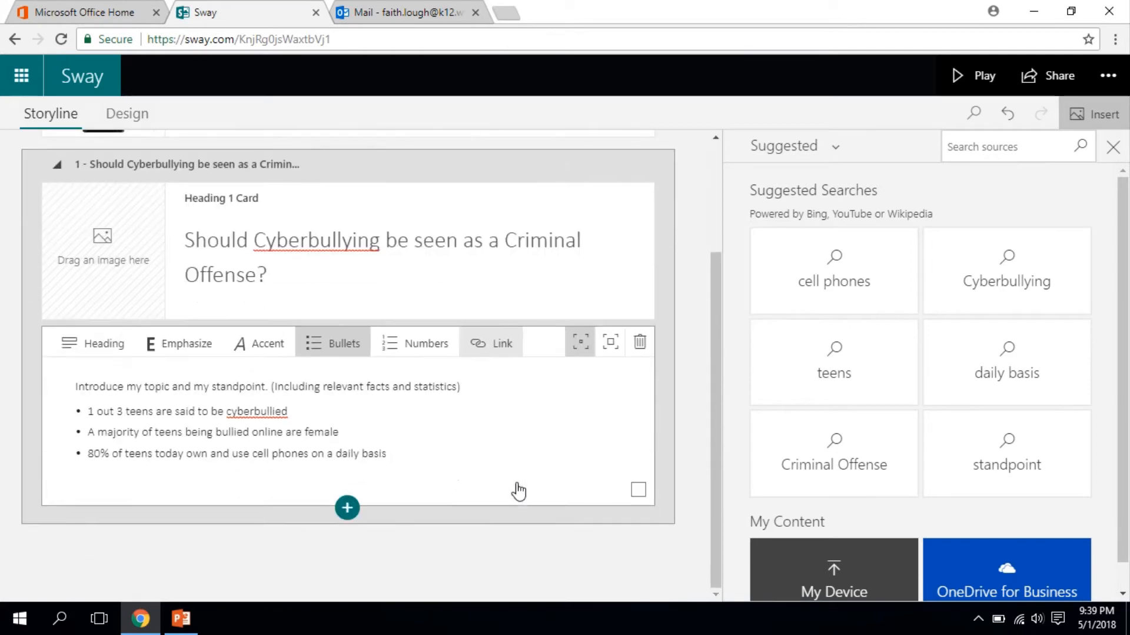
scroll(517, 479, "up", 2)
scroll(516, 483, "up", 2)
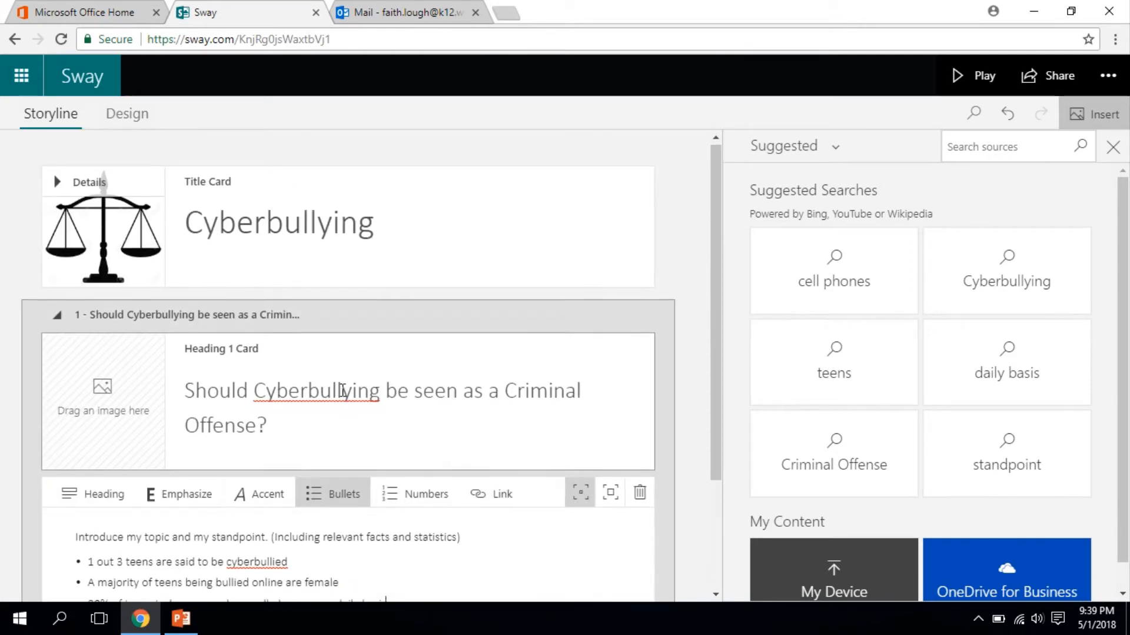
scroll(342, 391, "down", 4)
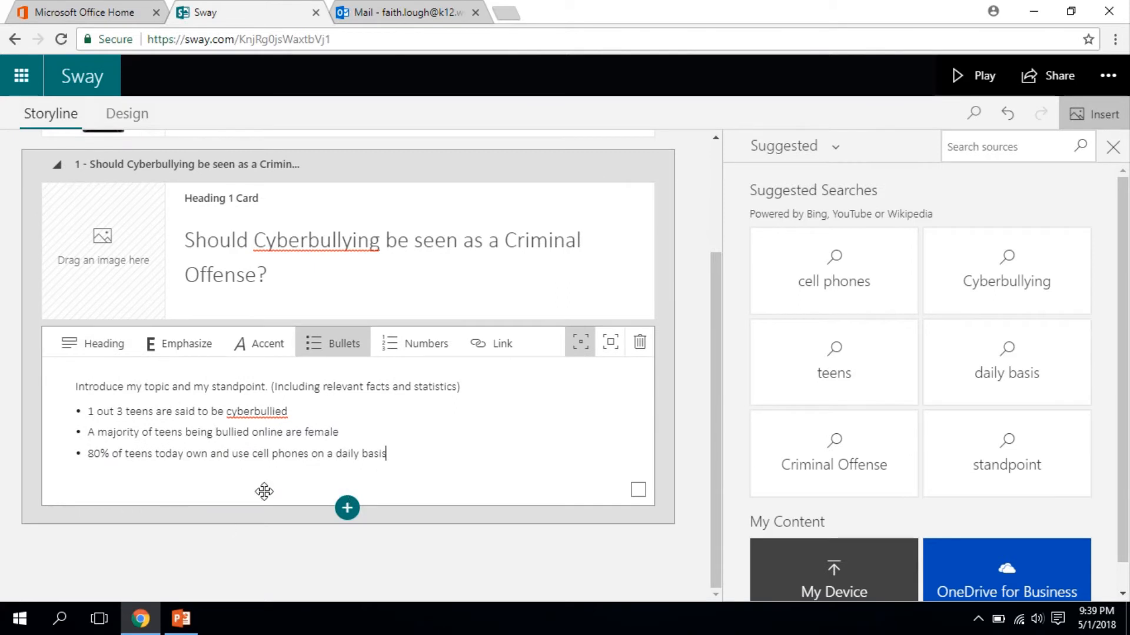
left_click(347, 508)
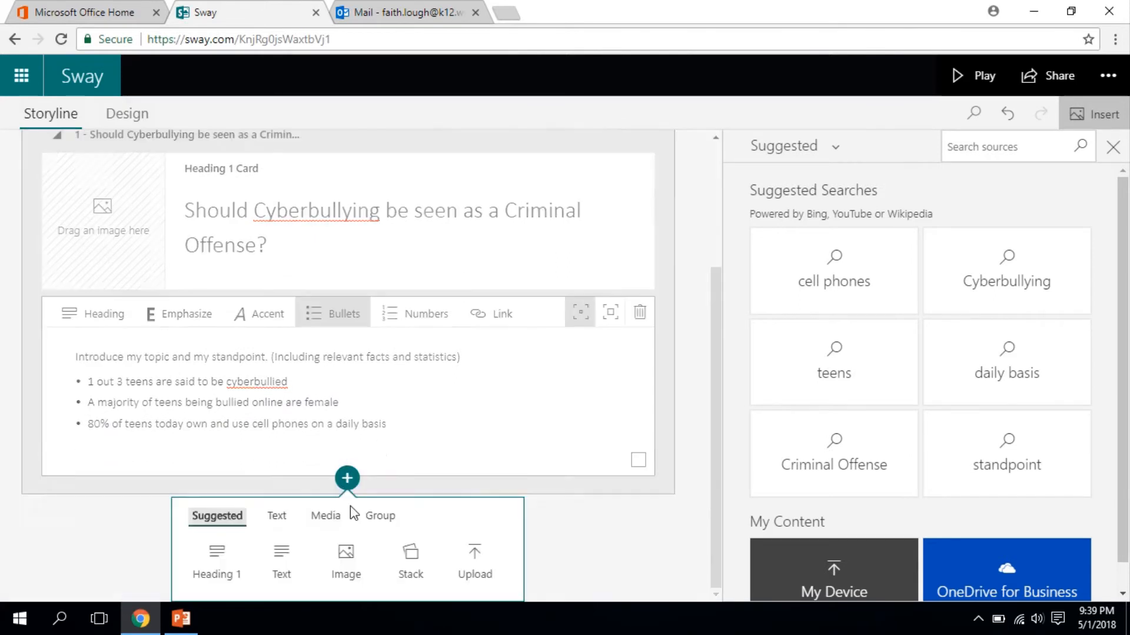
left_click(344, 559)
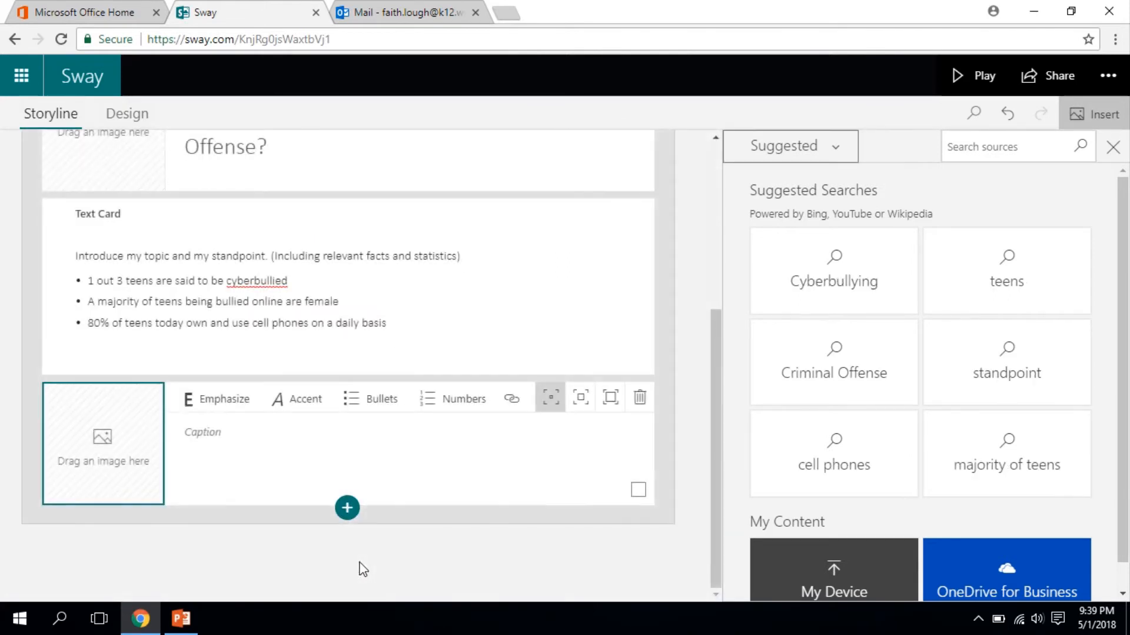
Step: Search the image sources for "teenager" and add the picture of the smiling girl in a hoodie holding a phone to the image card
left_click(1033, 149)
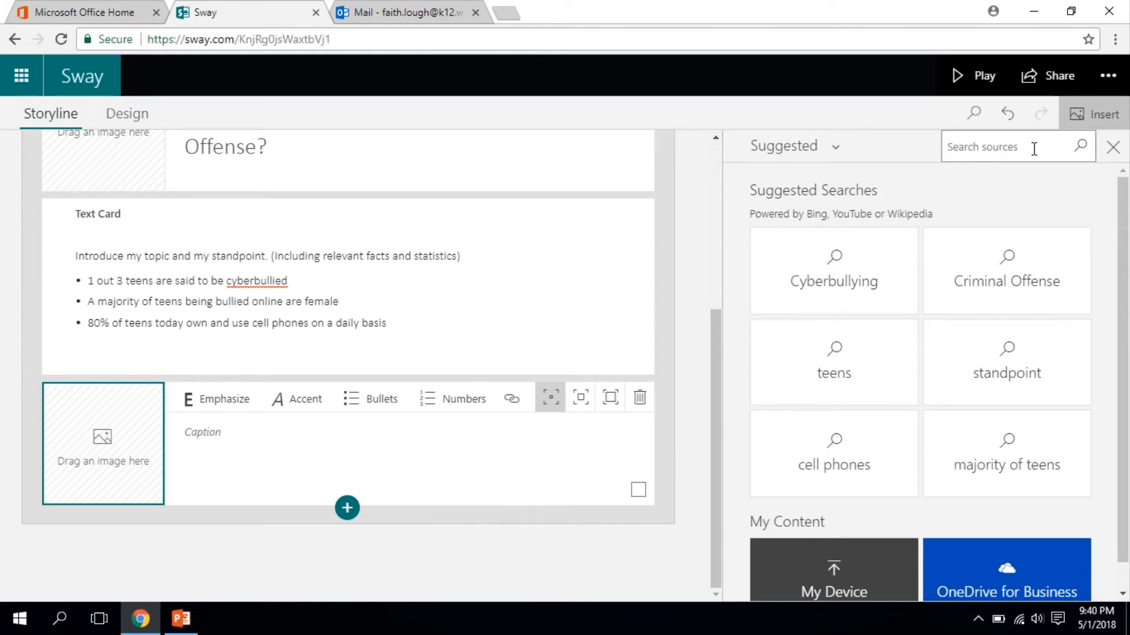
type("teensager")
key("Return")
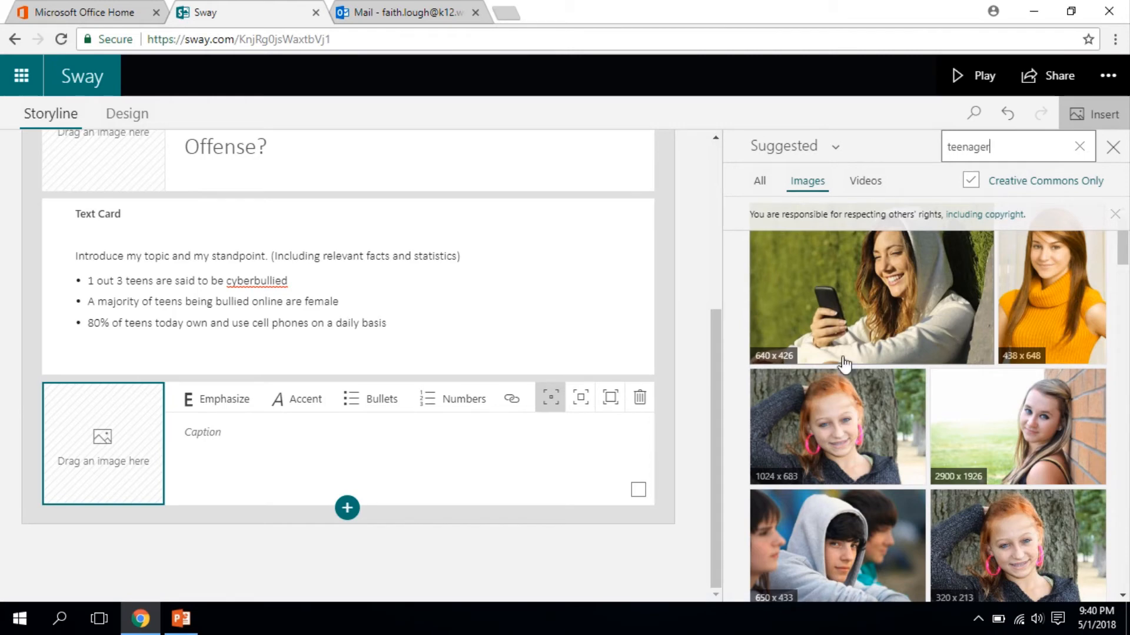
mouse_move(1124, 255)
left_mouse_down()
mouse_move(1127, 287)
mouse_move(1125, 259)
left_mouse_up()
left_click(872, 329)
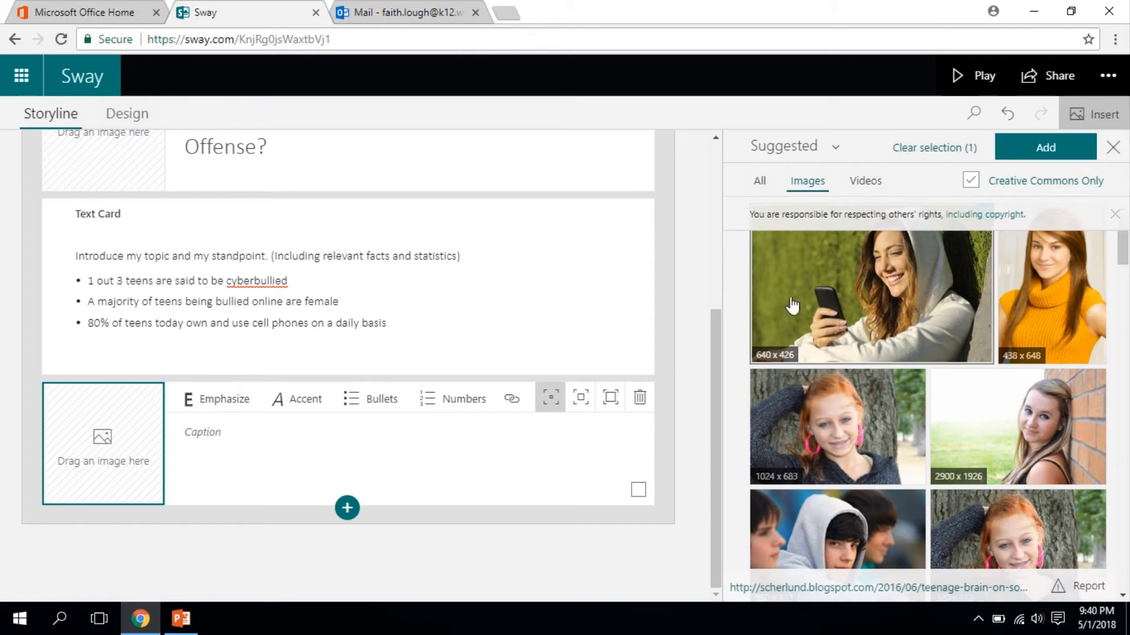
left_click(1045, 152)
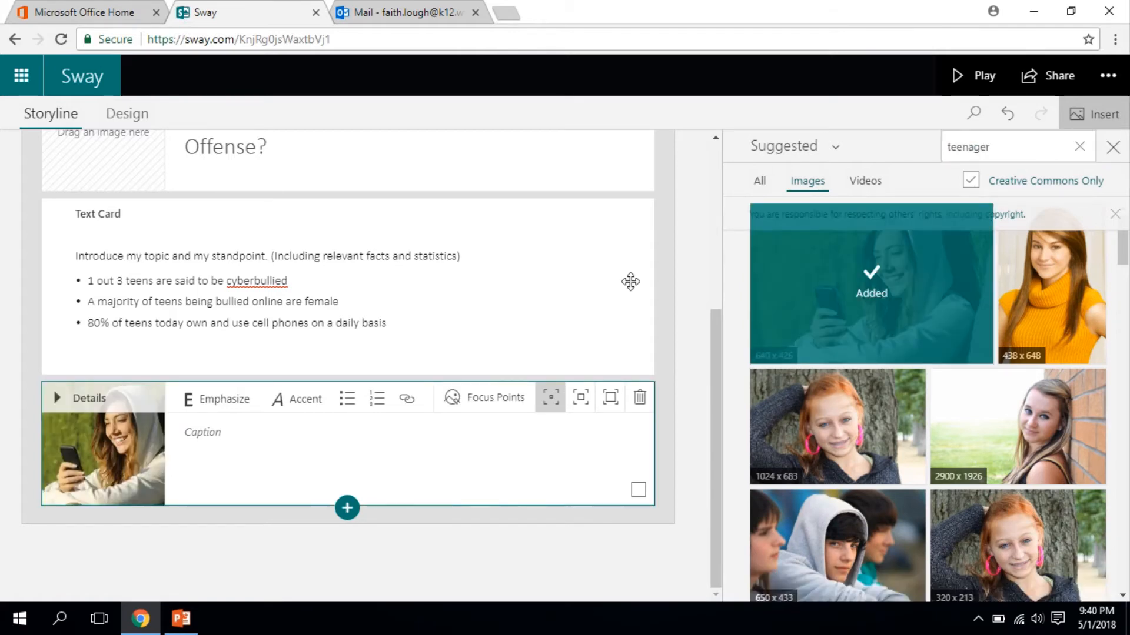
Step: Caption the image card with "80% of teens have personal cell phones"
left_click(262, 441)
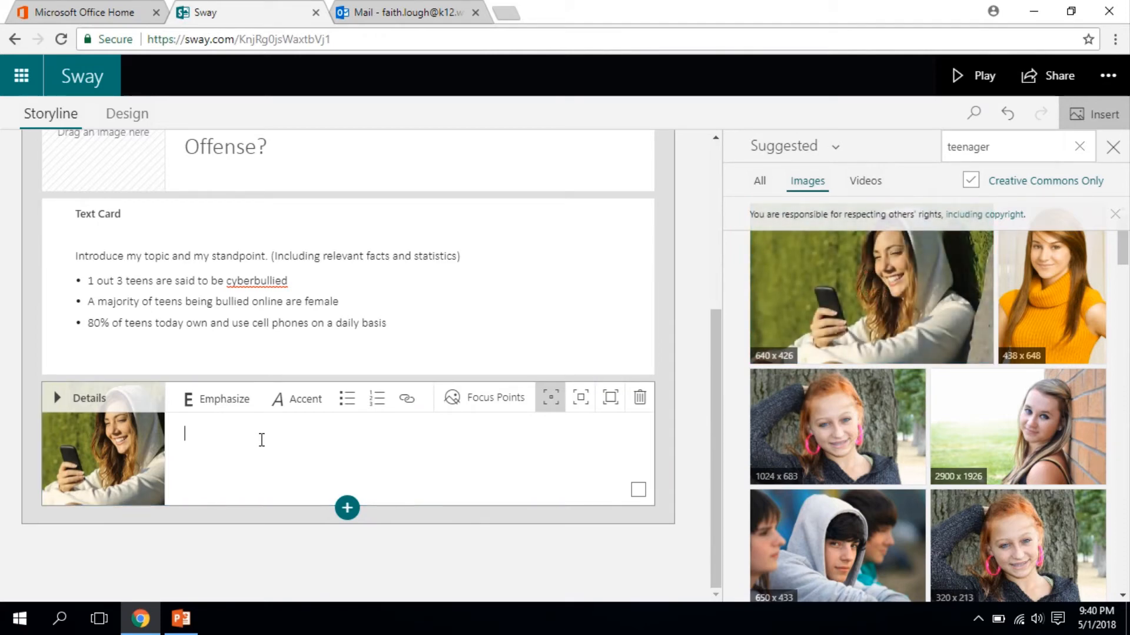
type("80% of teens have ce")
key("BackSpace")
type("personal ")
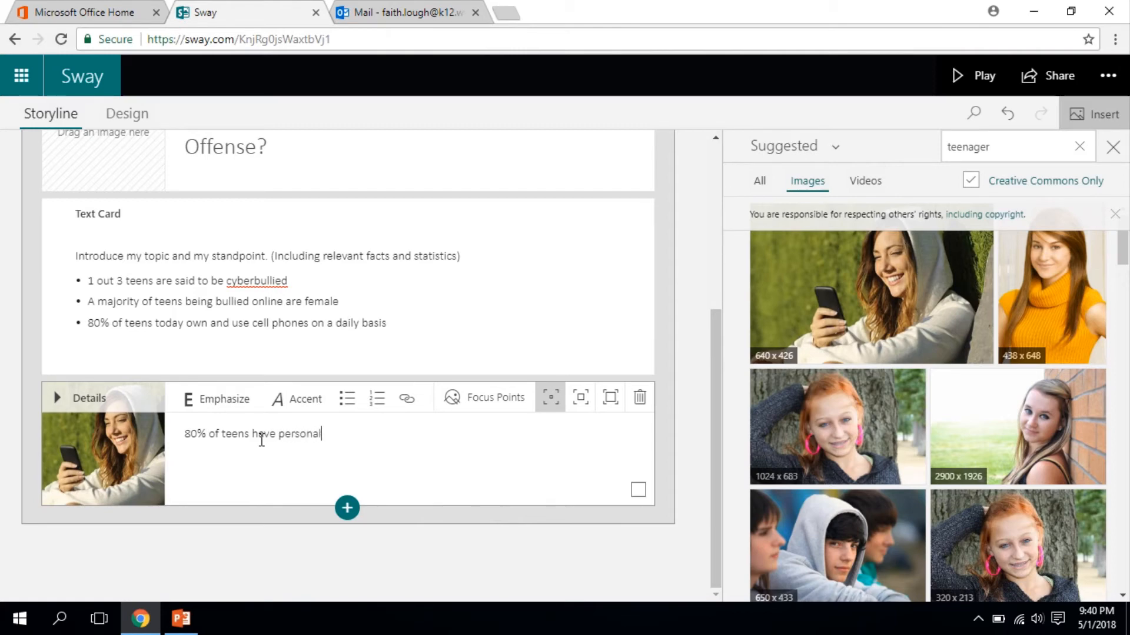
type("cell phones")
left_click(558, 280)
Step: Emphasize the words "cell phones" in the image card's caption
scroll(557, 280, "up", 5)
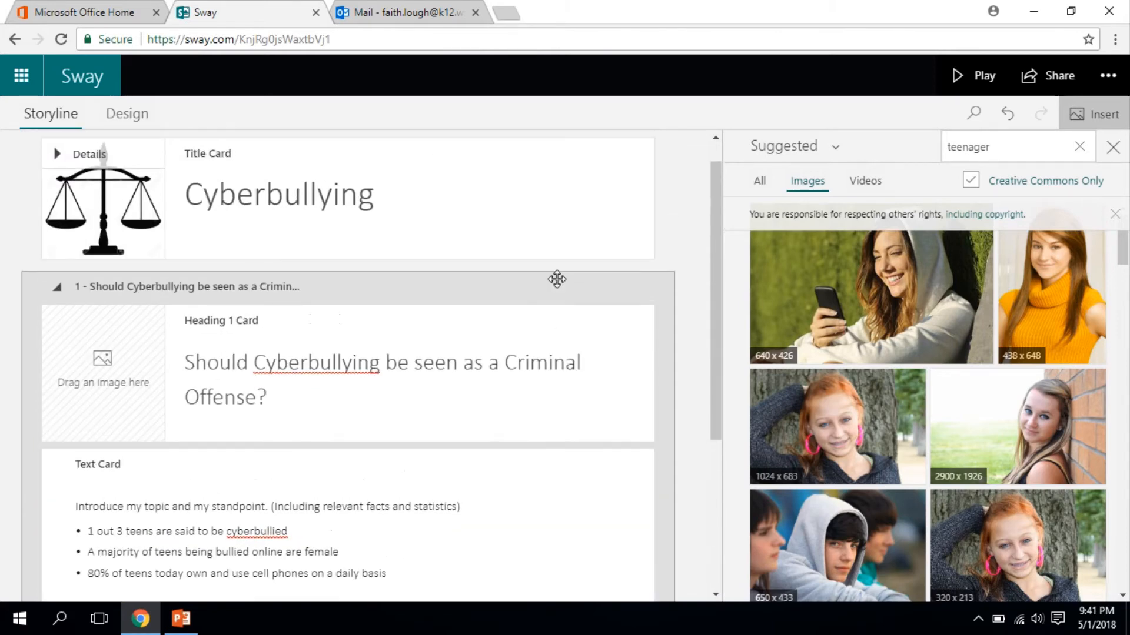
scroll(557, 280, "down", 5)
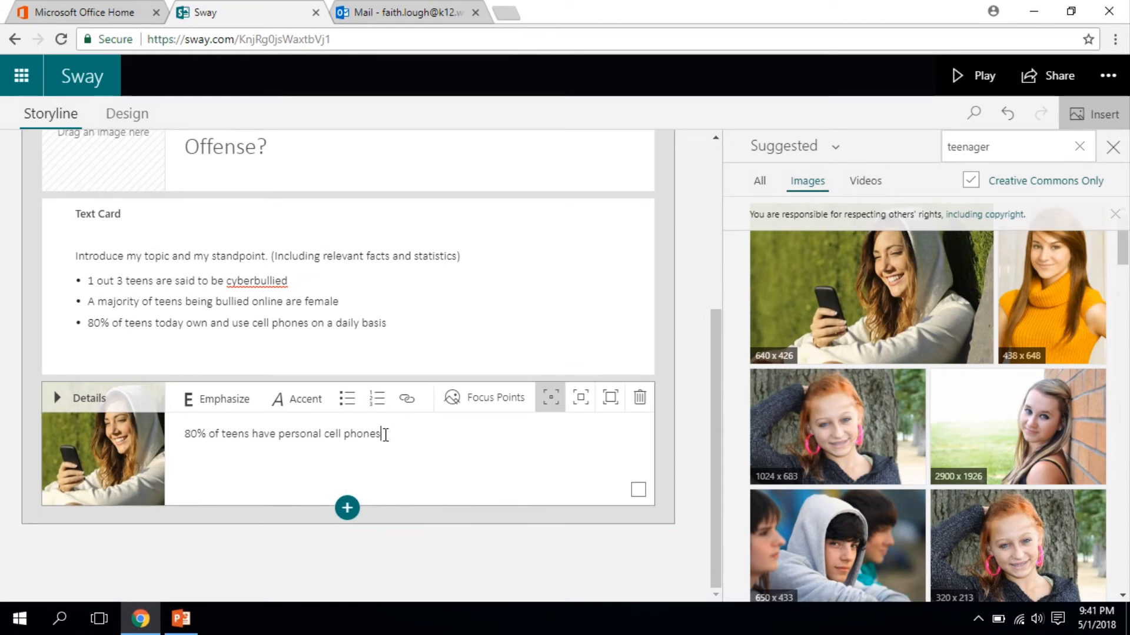
left_click_drag(383, 435, 324, 436)
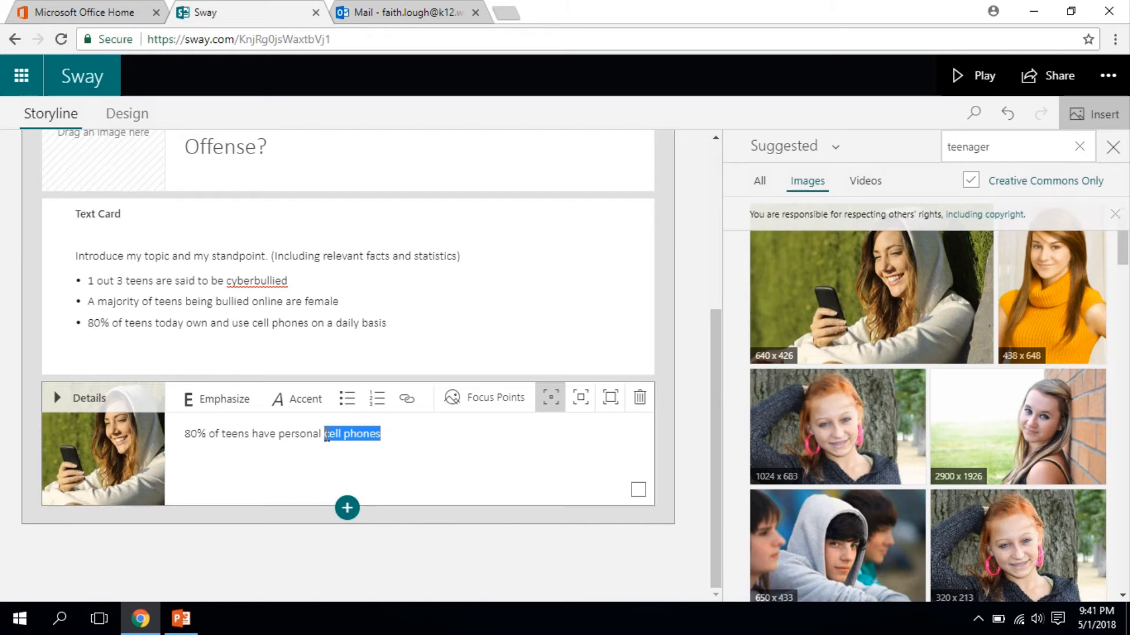
left_click(225, 405)
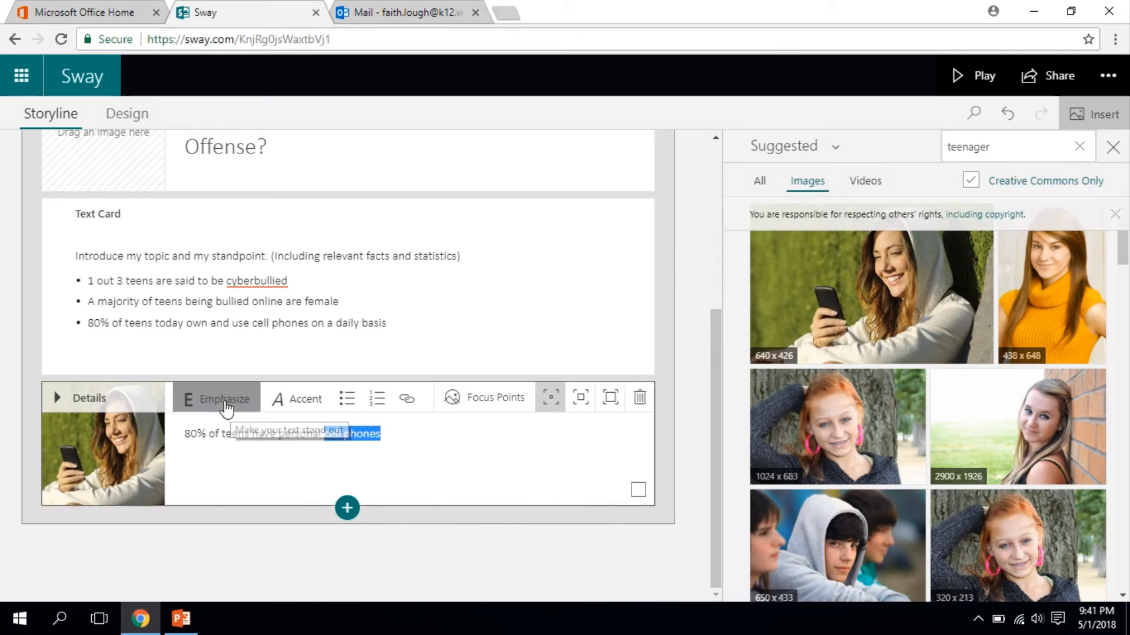
left_click(428, 446)
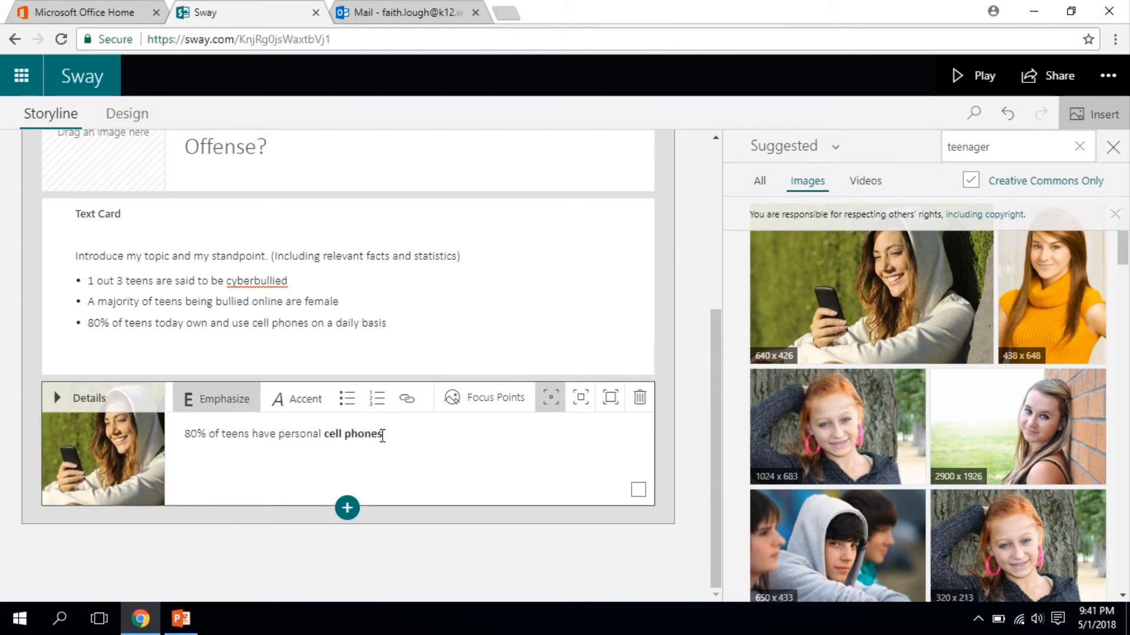
Step: Accent the emphasized words "cell phones" in the image card's caption and close the image search results
left_click_drag(383, 435, 327, 438)
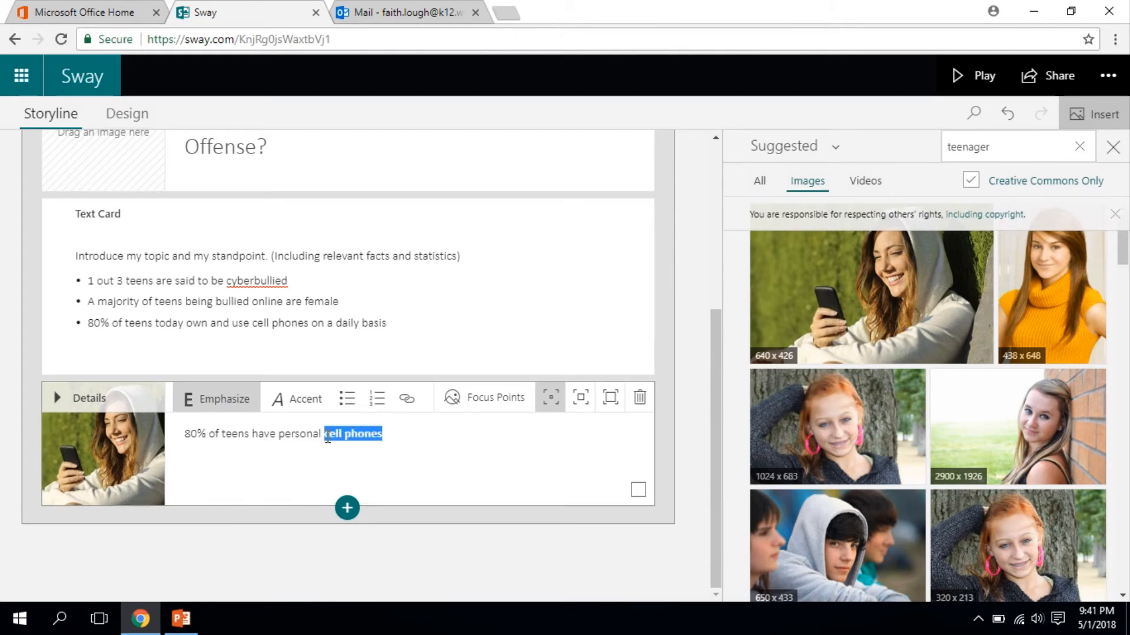
left_click(302, 402)
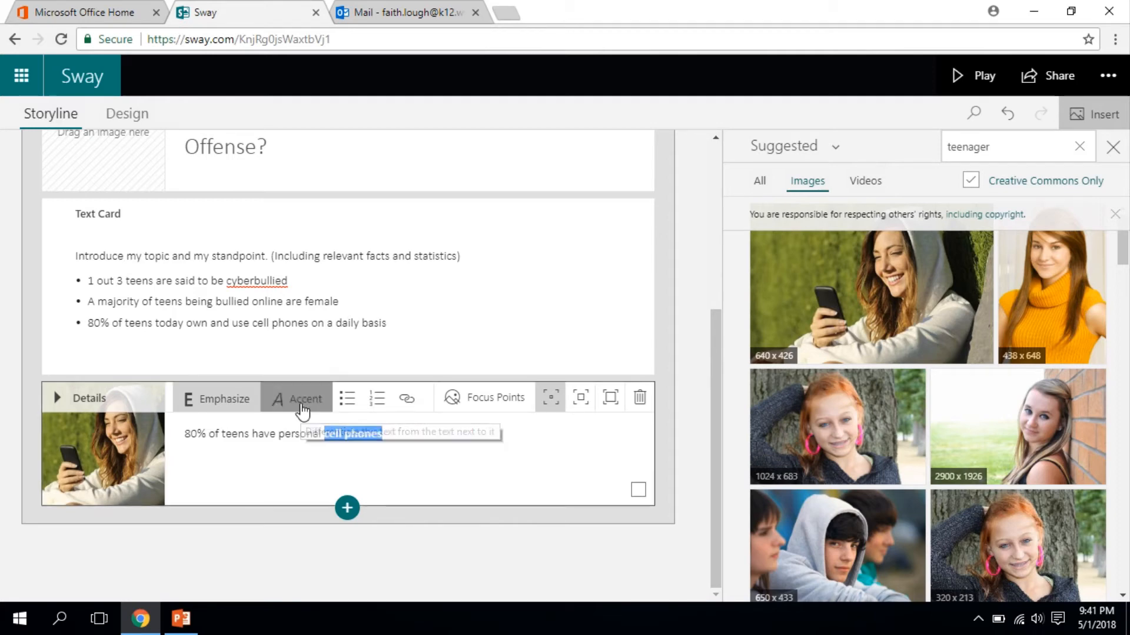
left_click(451, 458)
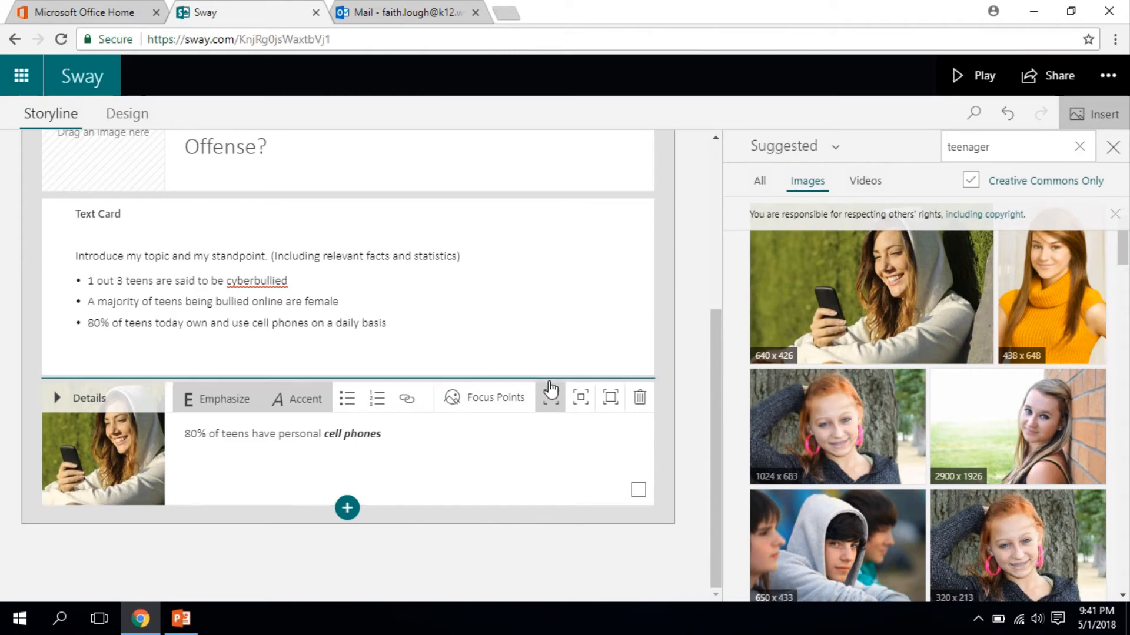
scroll(480, 406, "up", 5)
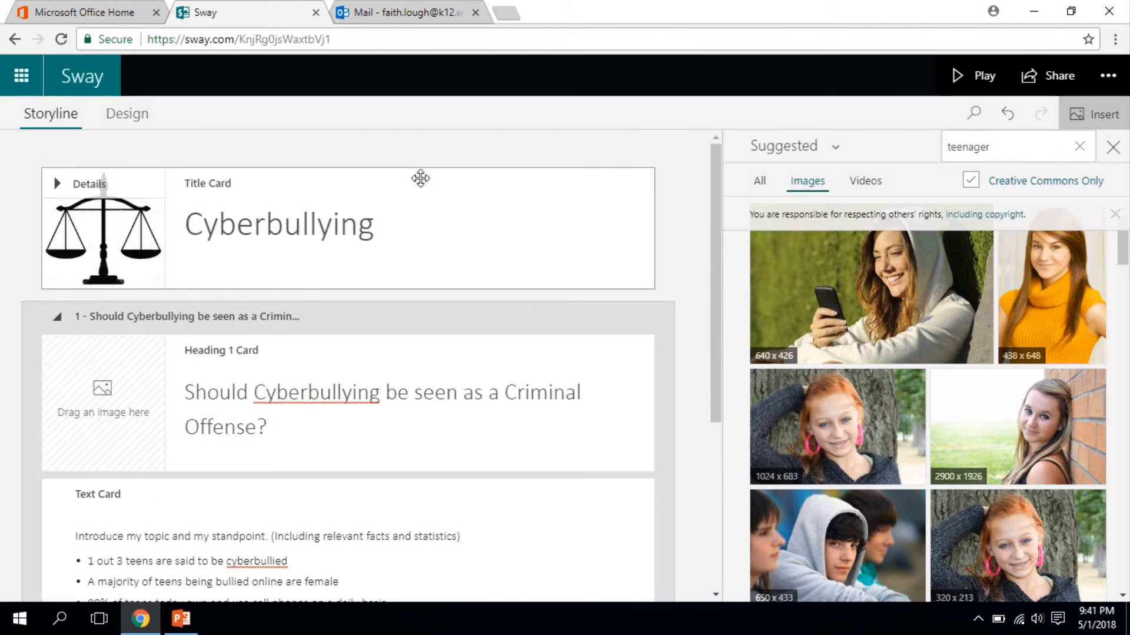
left_click(1125, 147)
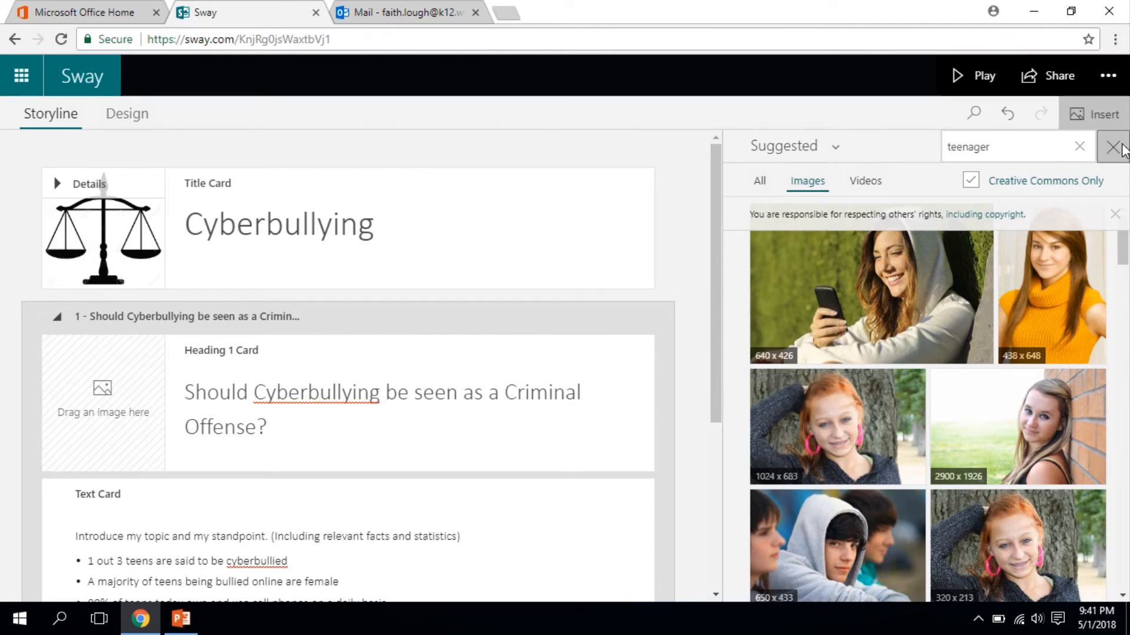
Step: Look over the title, heading, text and image cards in the storyline
scroll(826, 325, "up", 4)
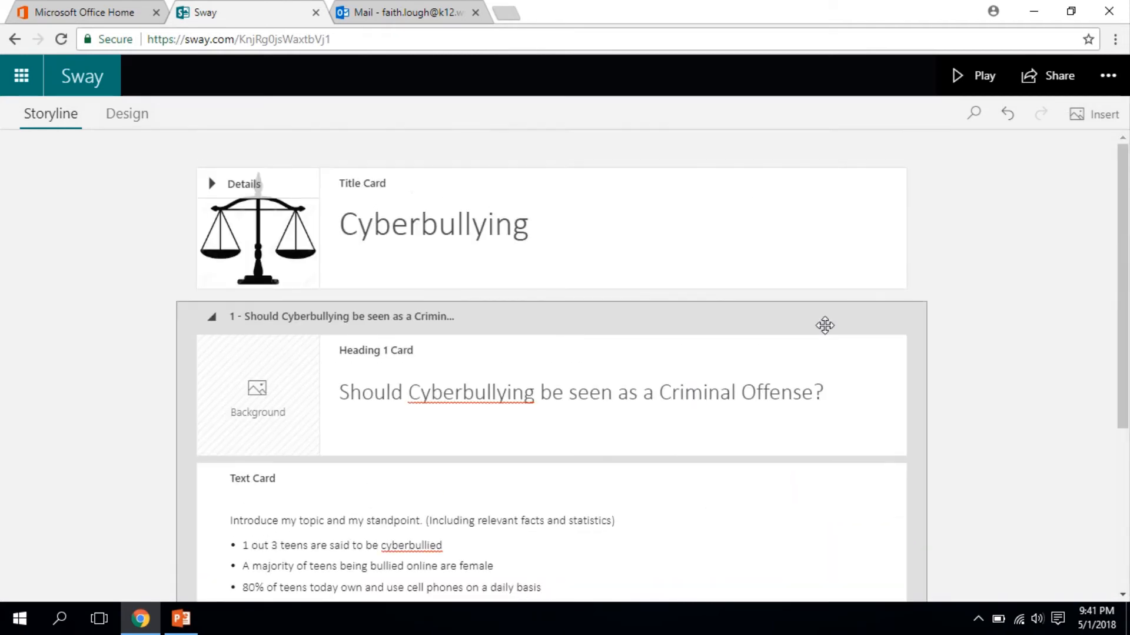
scroll(825, 326, "down", 3)
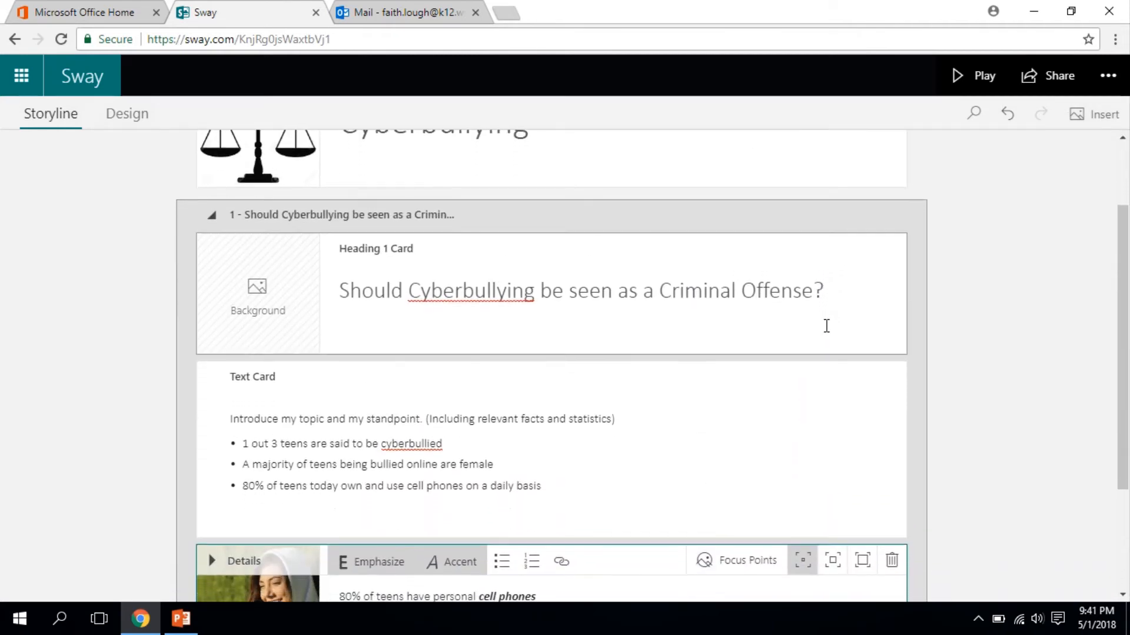
scroll(826, 325, "down", 1)
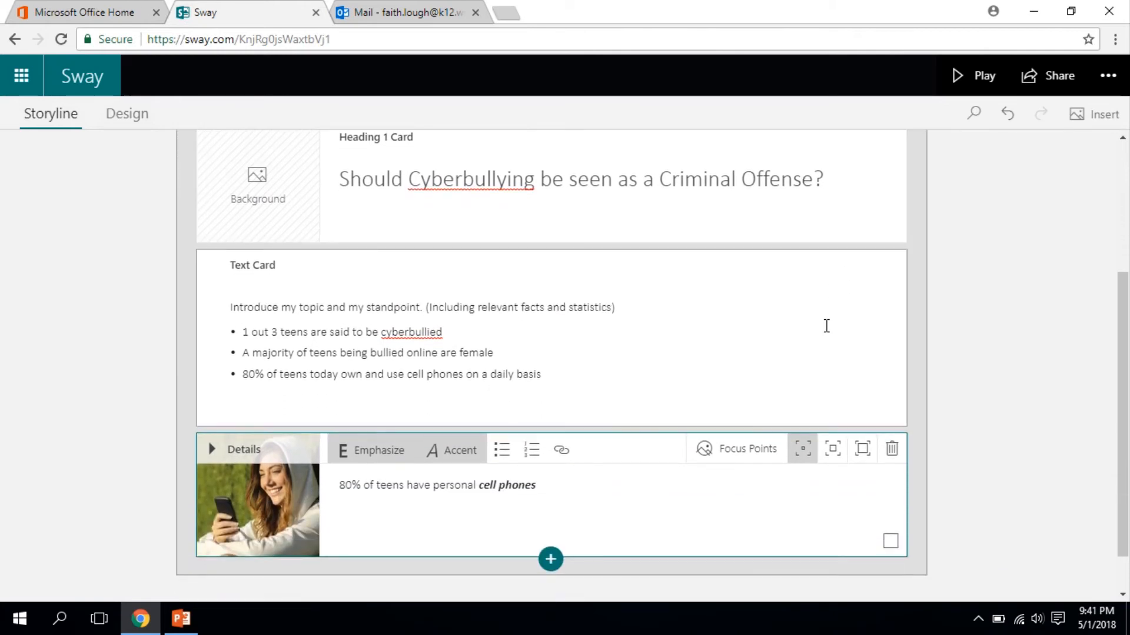
scroll(826, 325, "down", 1)
scroll(825, 326, "up", 5)
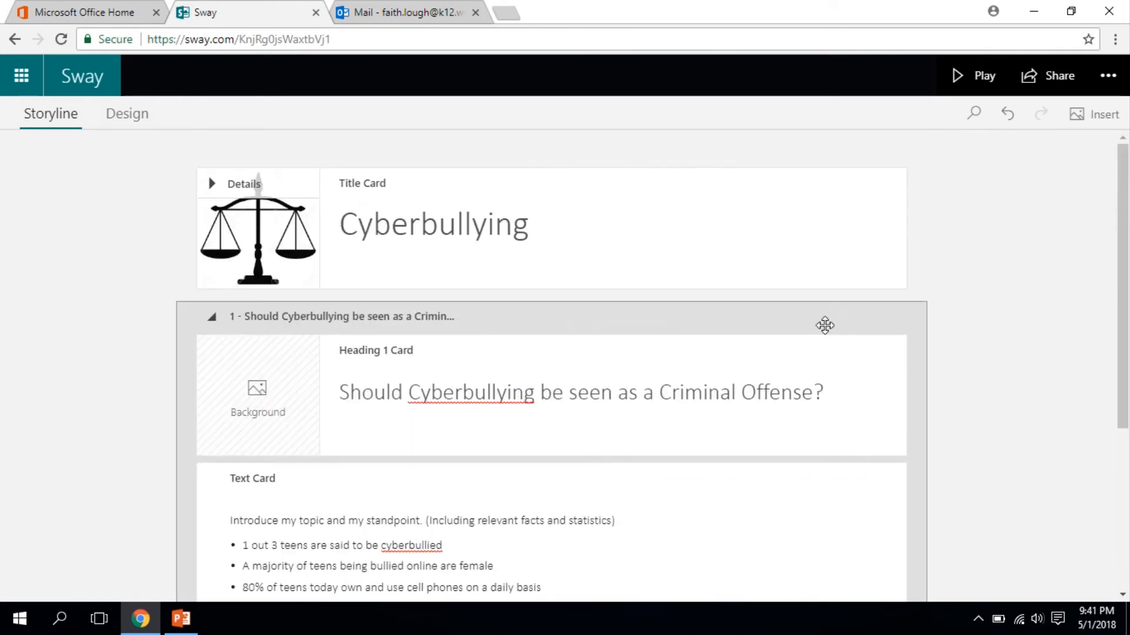
scroll(825, 325, "down", 3)
scroll(826, 326, "up", 5)
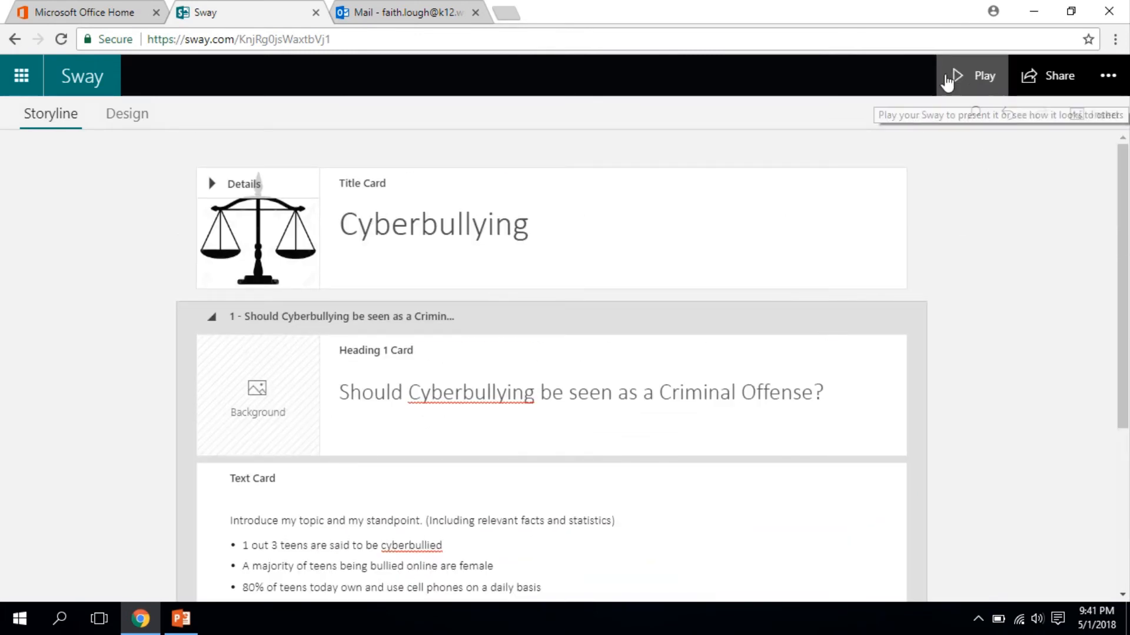
Step: Play the Sway through to the captioned image, return to editing and check the storyline cards again
left_click(971, 76)
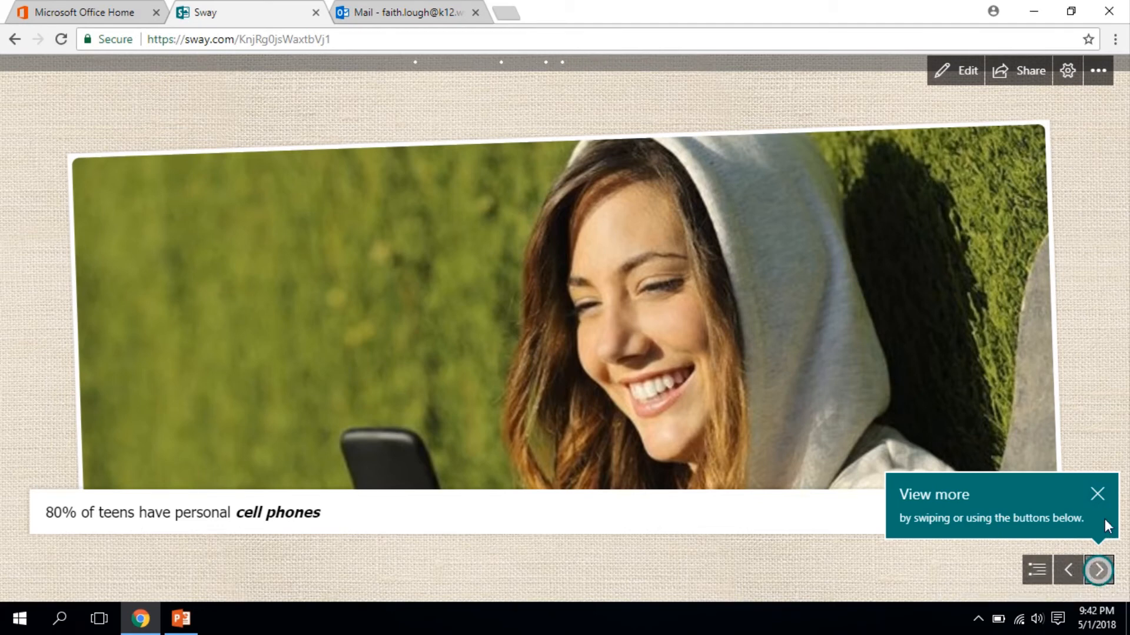
left_click(1097, 493)
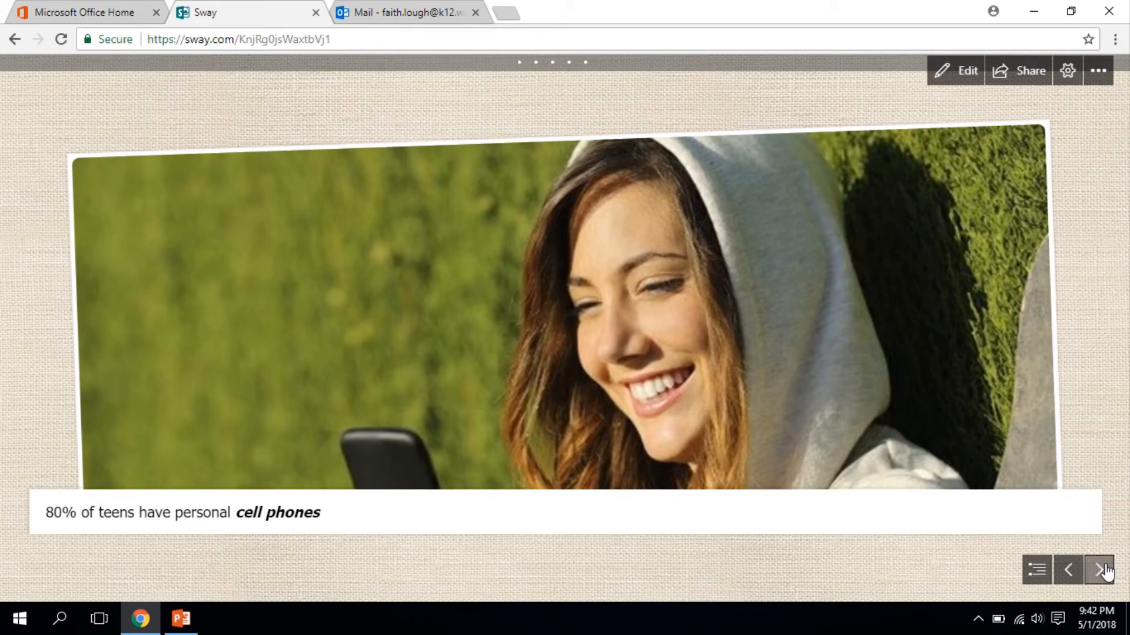
left_click(961, 82)
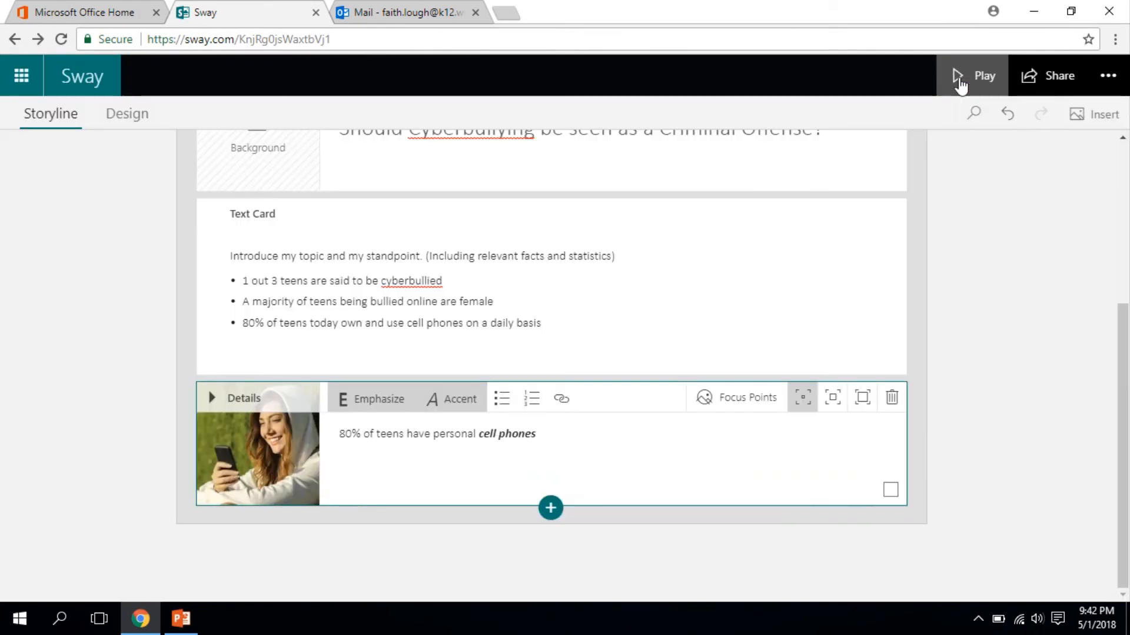
scroll(910, 361, "up", 5)
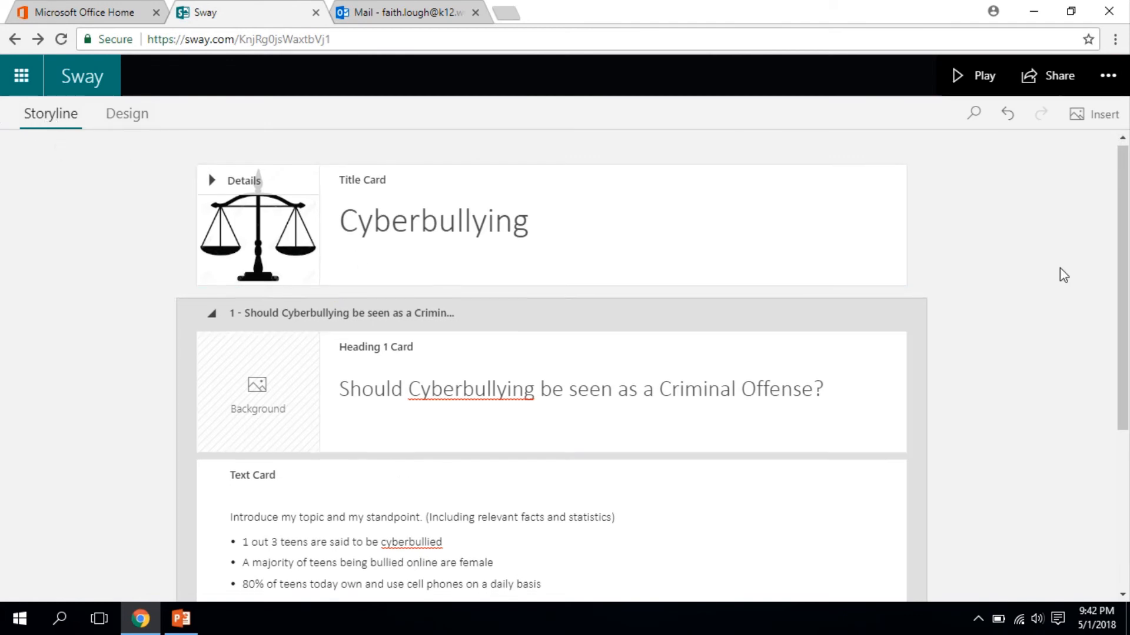
scroll(1060, 271, "down", 2)
scroll(1060, 269, "down", 3)
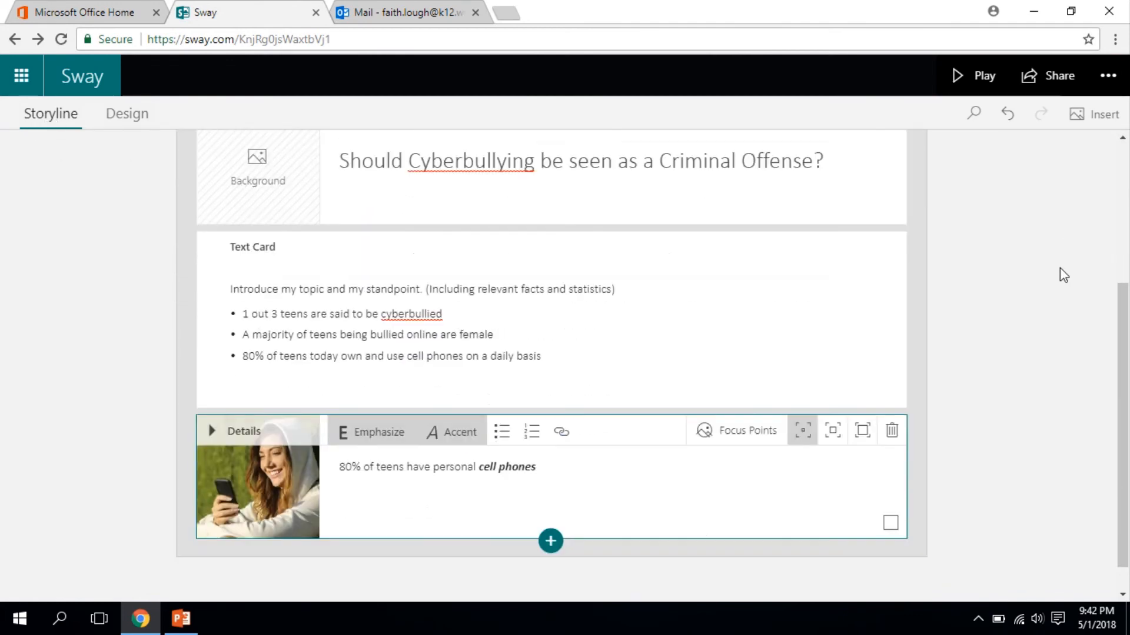
scroll(1060, 268, "up", 5)
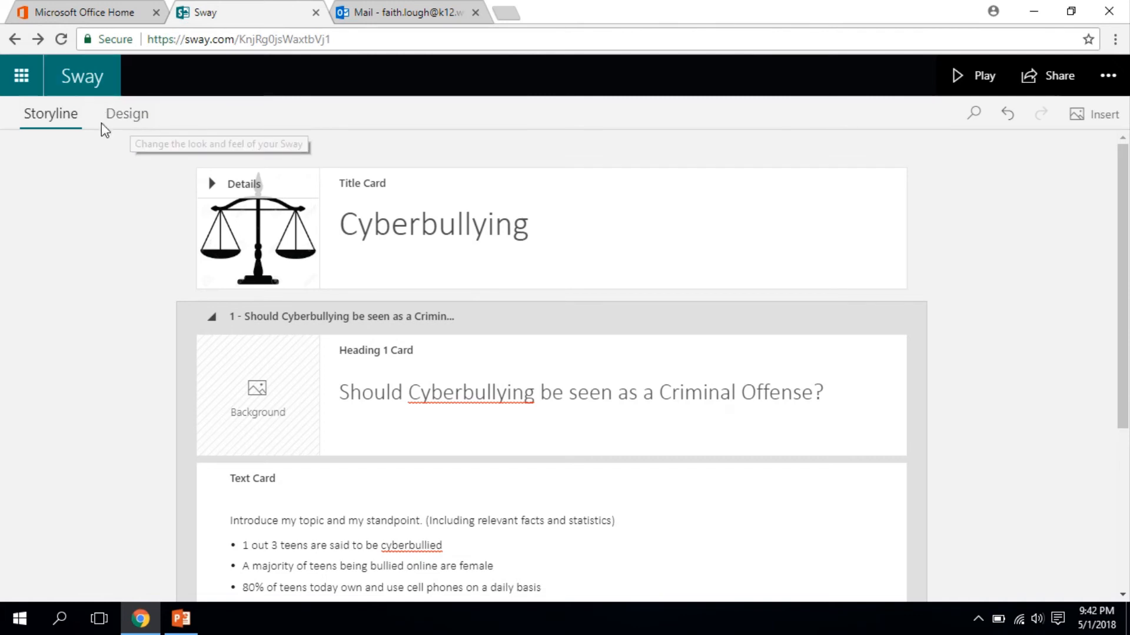
Step: Open the Sway's design styles, switch the layout to Horizontal and page through the preview
left_click(138, 114)
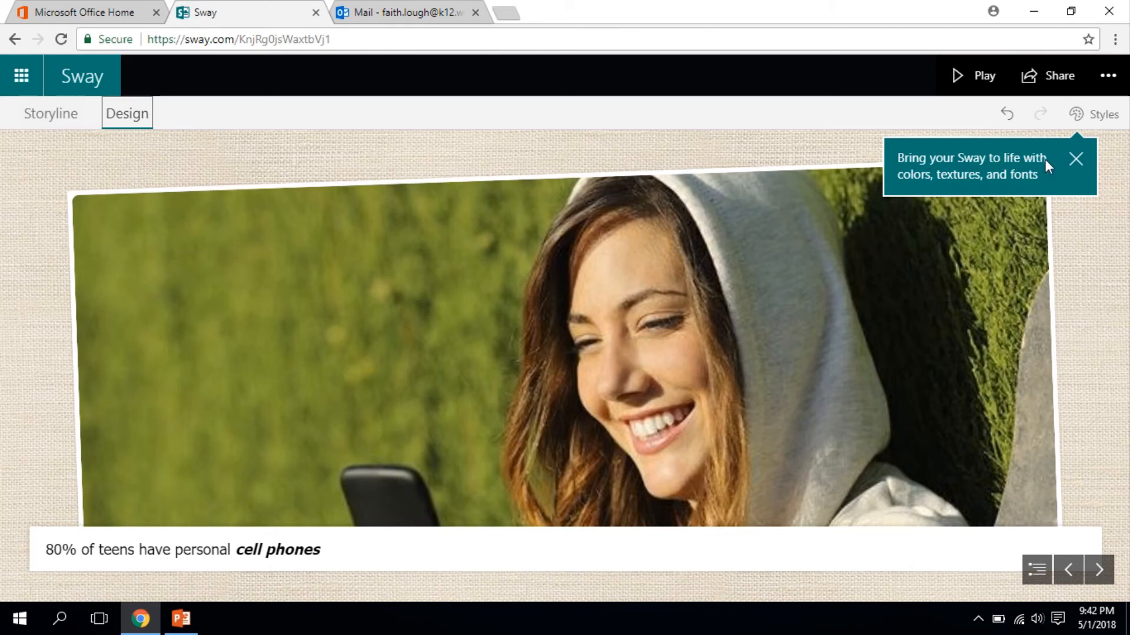
left_click(1096, 121)
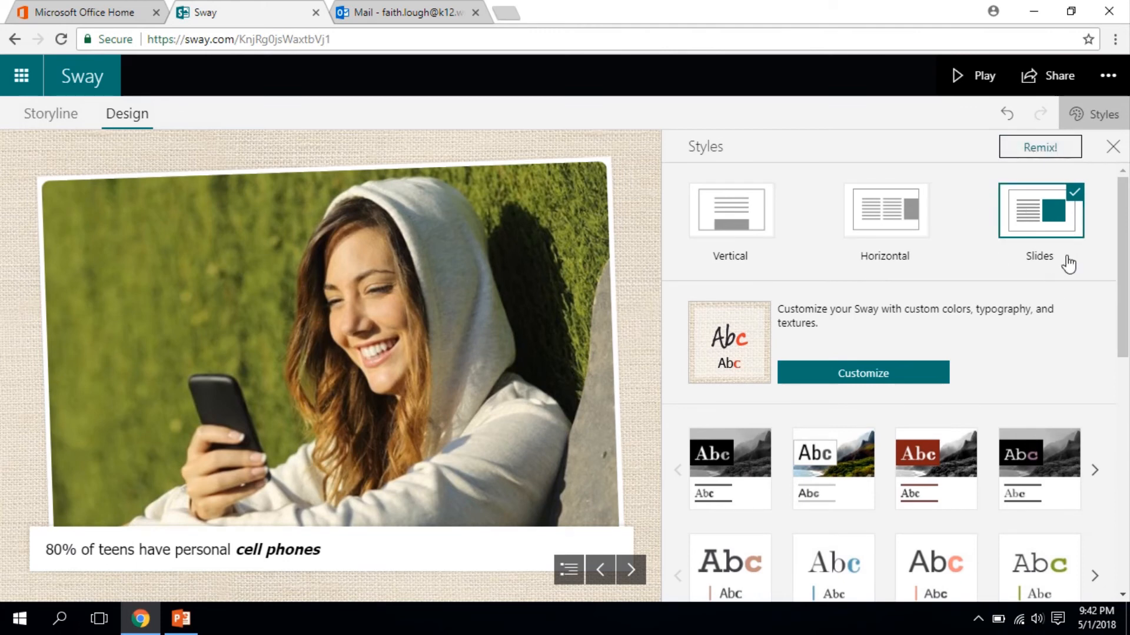
left_click(896, 223)
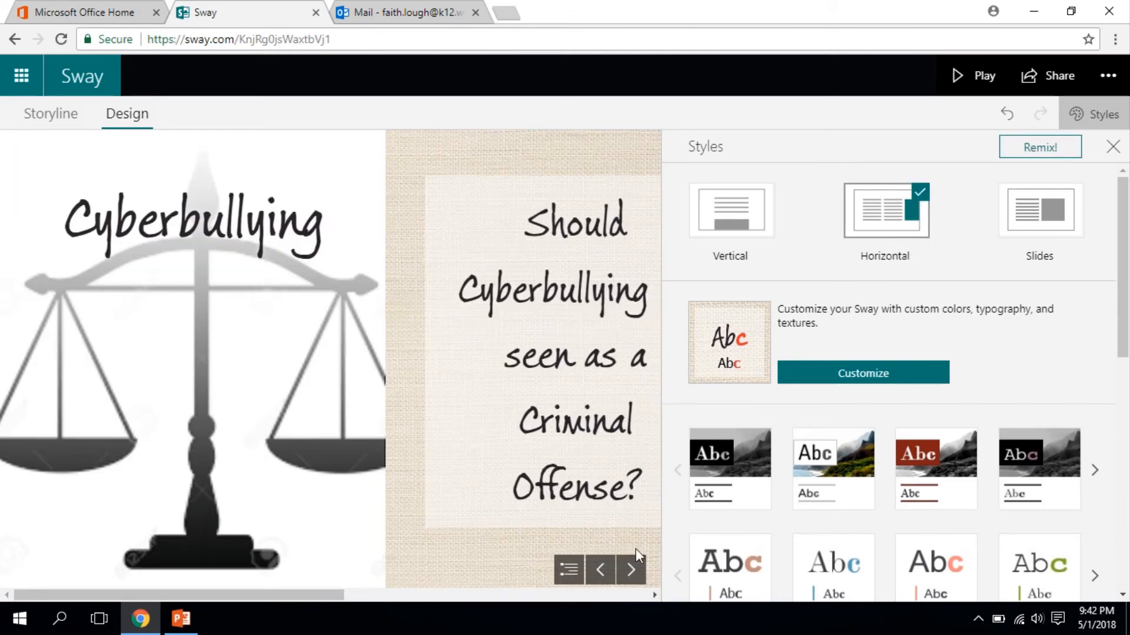
left_click(630, 569)
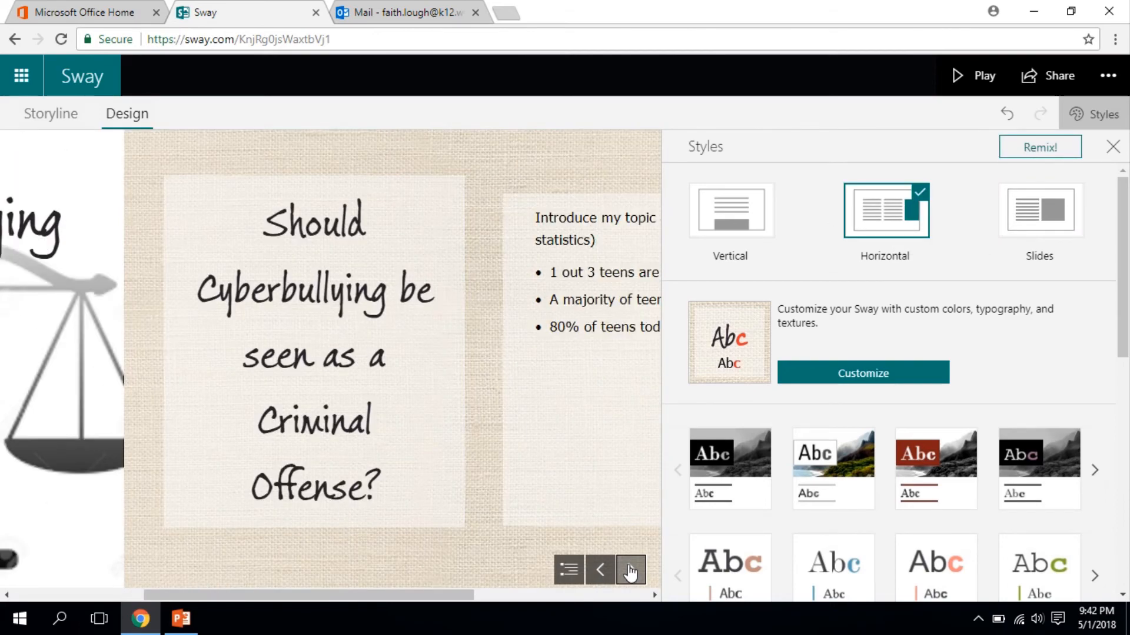
left_click(631, 569)
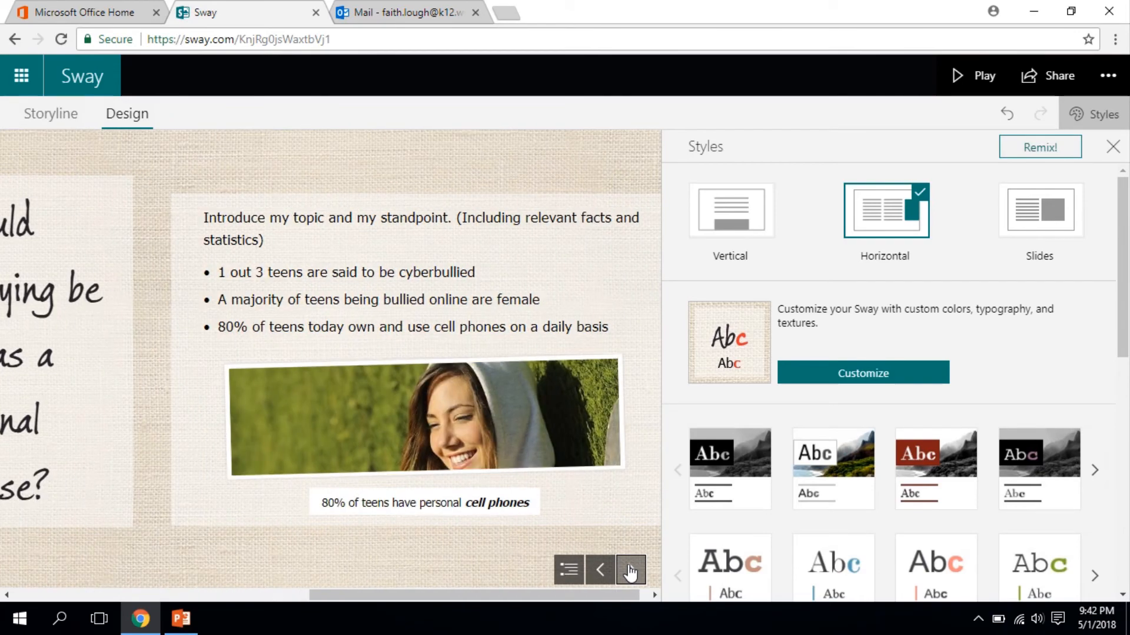
left_click(600, 569)
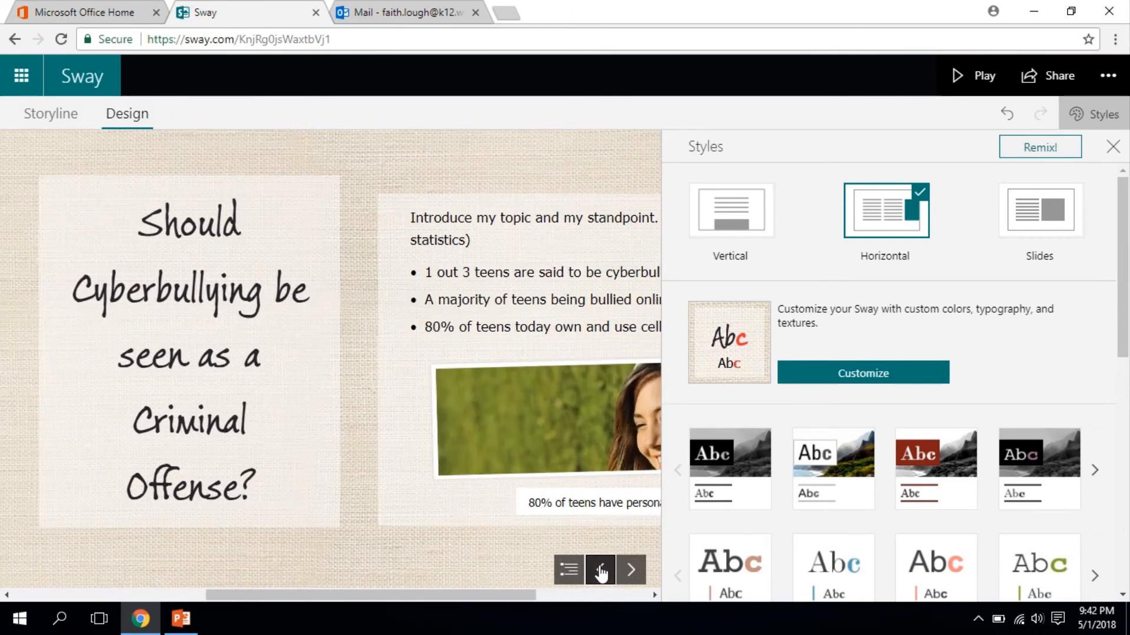
left_click(600, 570)
Step: Switch the Sway's layout to Vertical, look through the preview and dismiss the remix tip
left_click(741, 227)
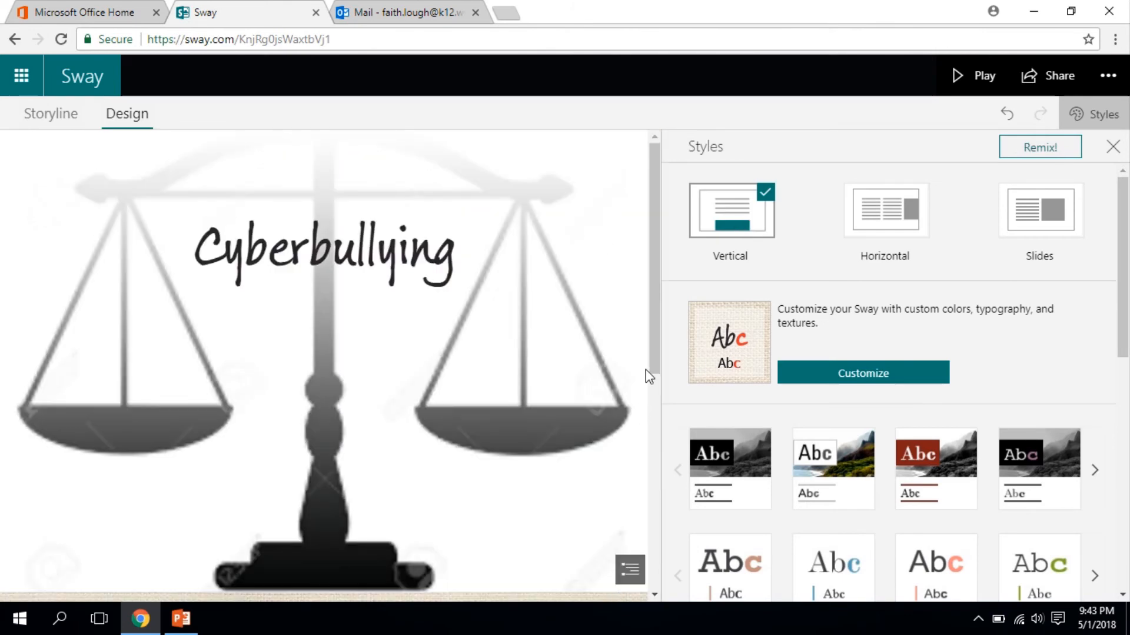
left_click_drag(655, 312, 654, 270)
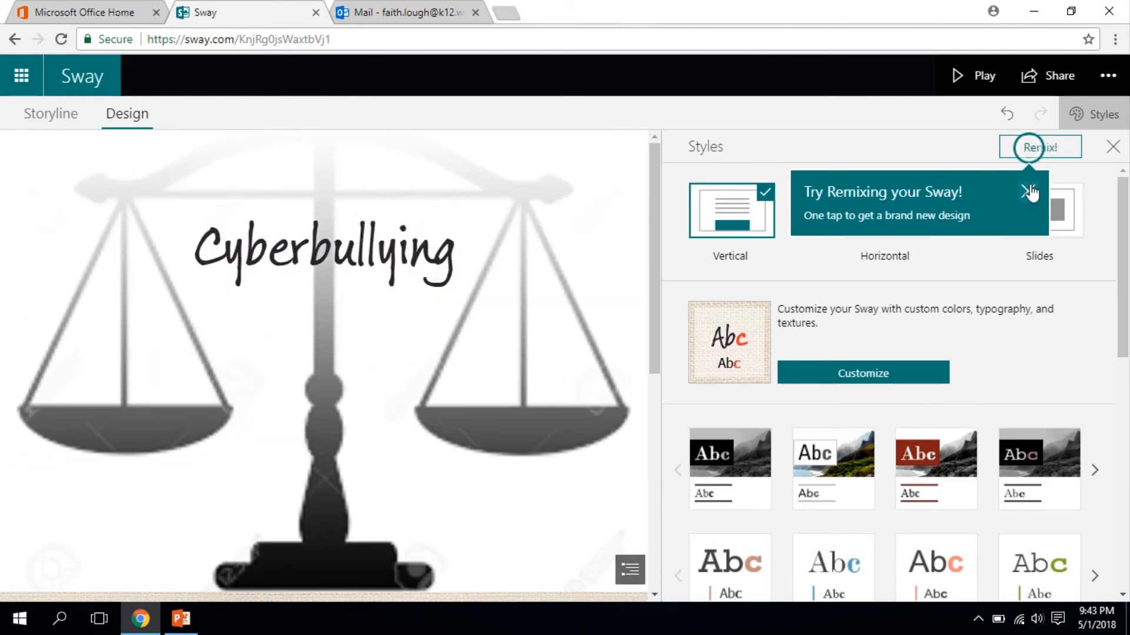
mouse_move(653, 253)
left_mouse_down()
mouse_move(663, 491)
mouse_move(651, 231)
left_mouse_up()
left_click(1028, 193)
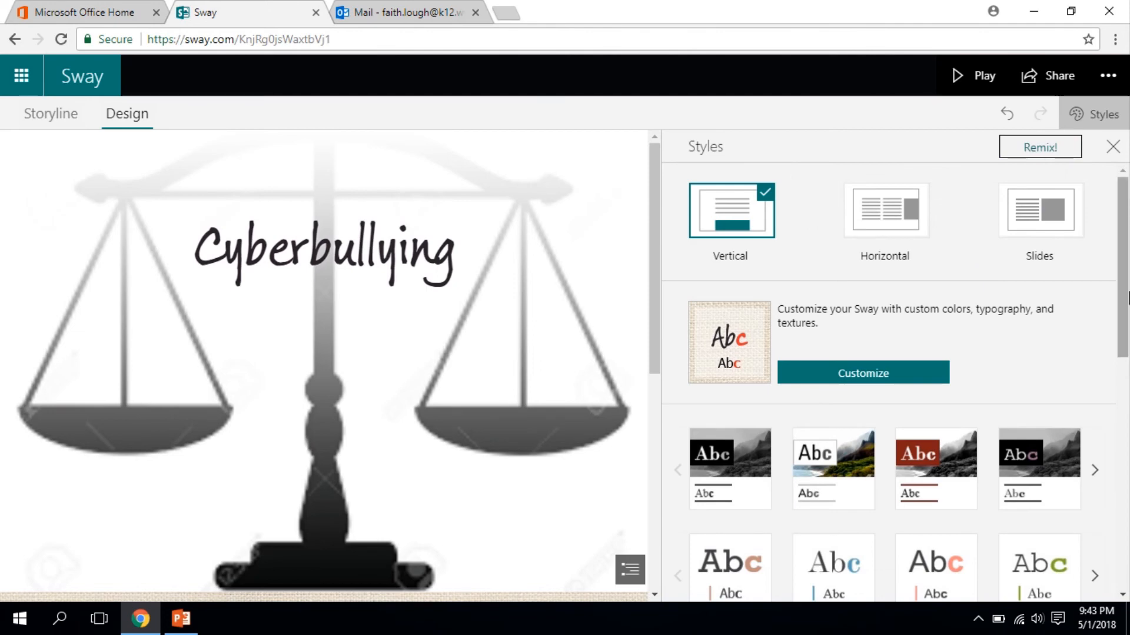
Step: Try the solid teal style and the style with a white title box over a colour landscape, previewing each
left_click_drag(1126, 301, 1129, 401)
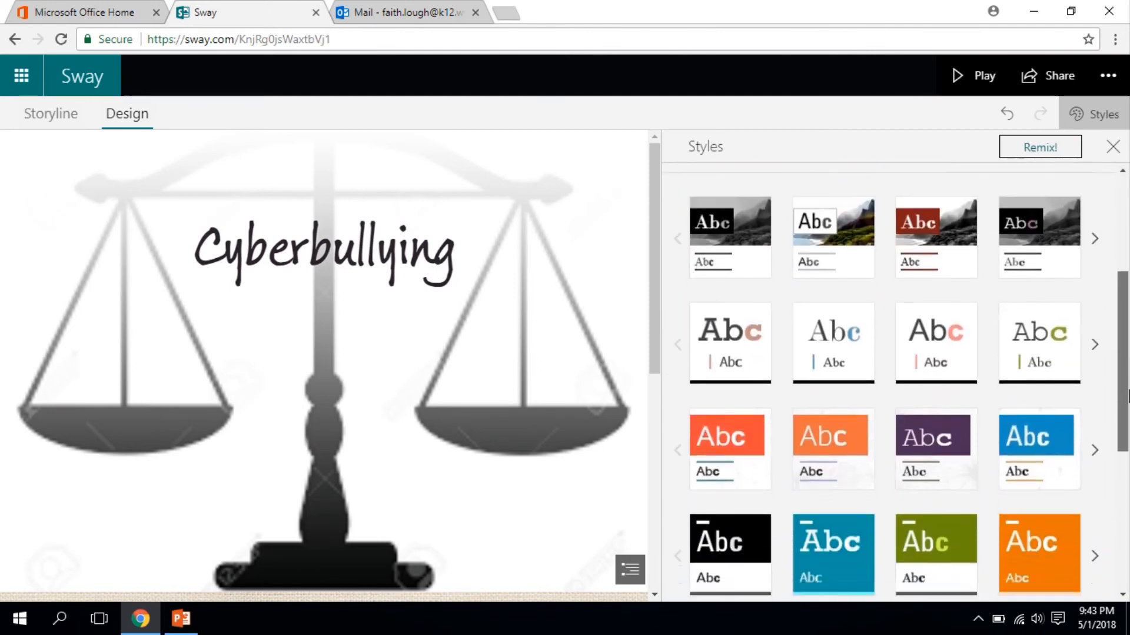
left_click(821, 547)
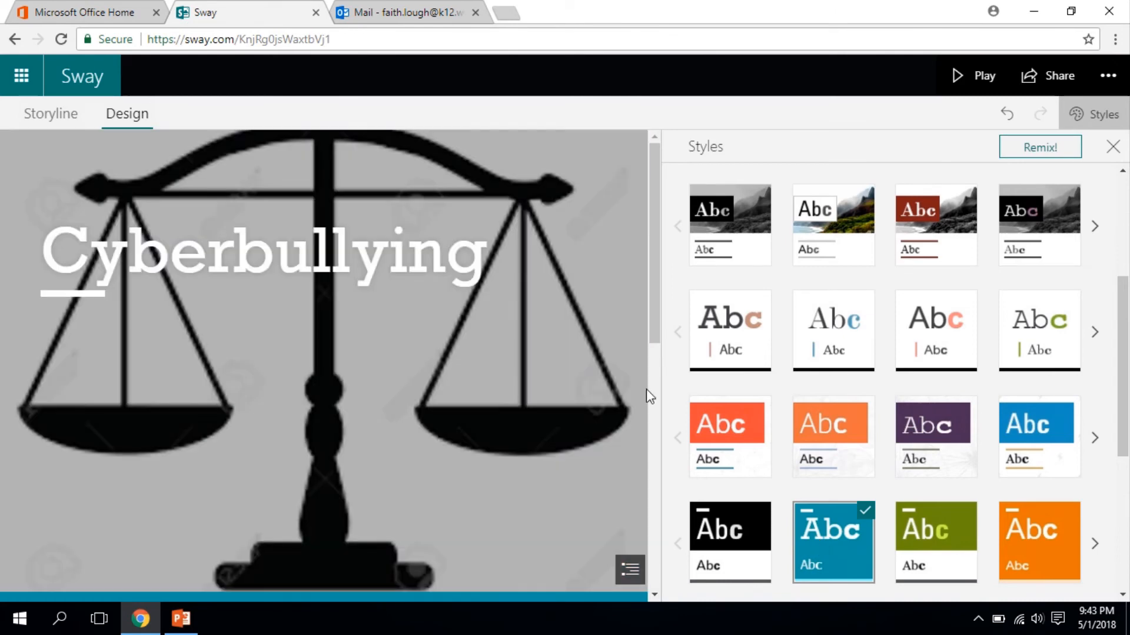
mouse_move(655, 275)
left_mouse_down()
mouse_move(646, 528)
mouse_move(660, 276)
left_mouse_up()
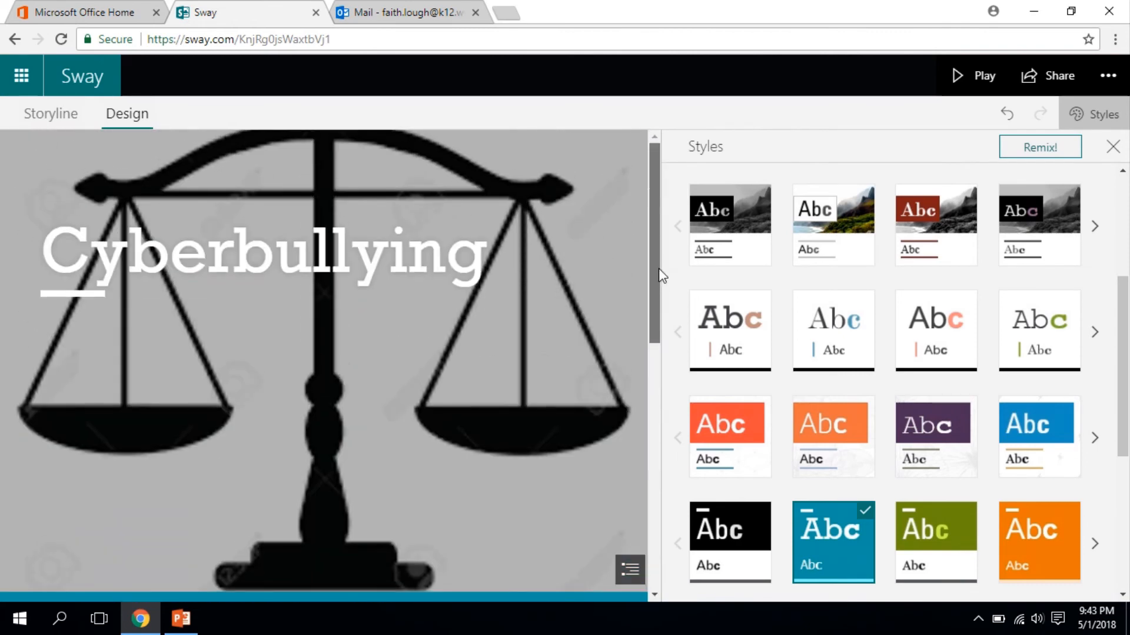
left_click(857, 218)
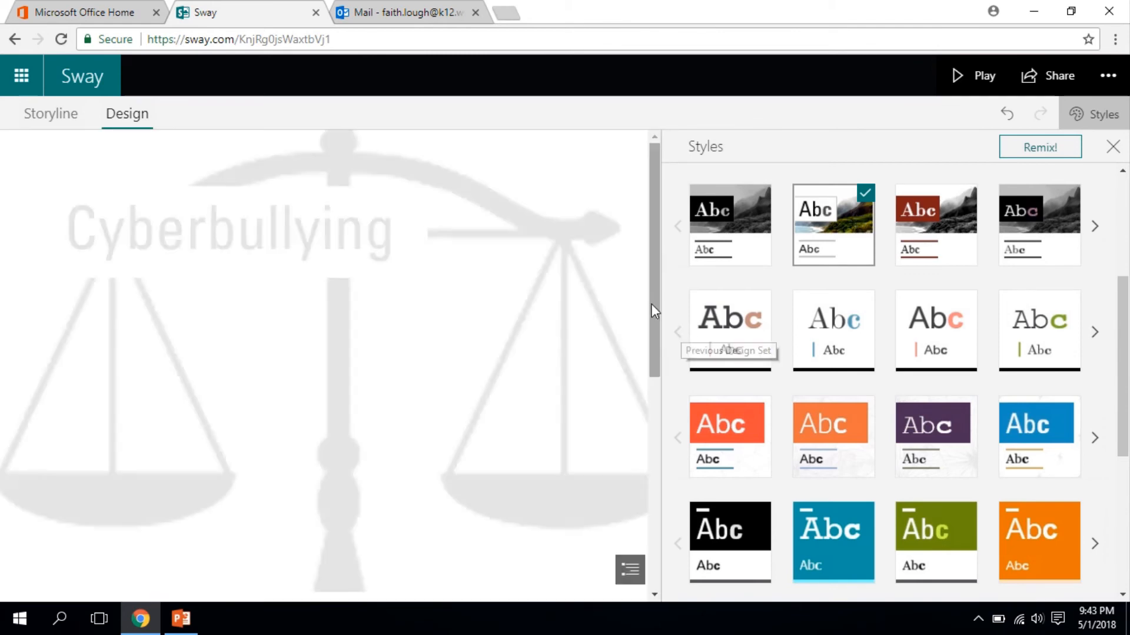
left_click_drag(652, 292, 664, 231)
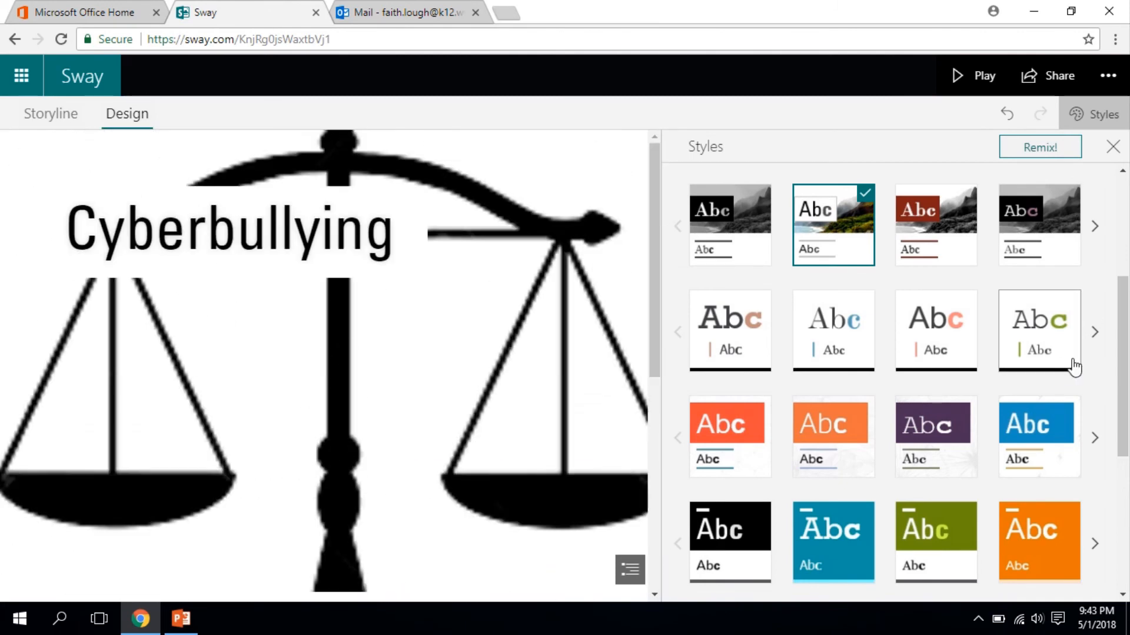
Step: Remix the Sway's design repeatedly, previewing the result and switching the layout to Slides
scroll(1098, 172, "up", 4)
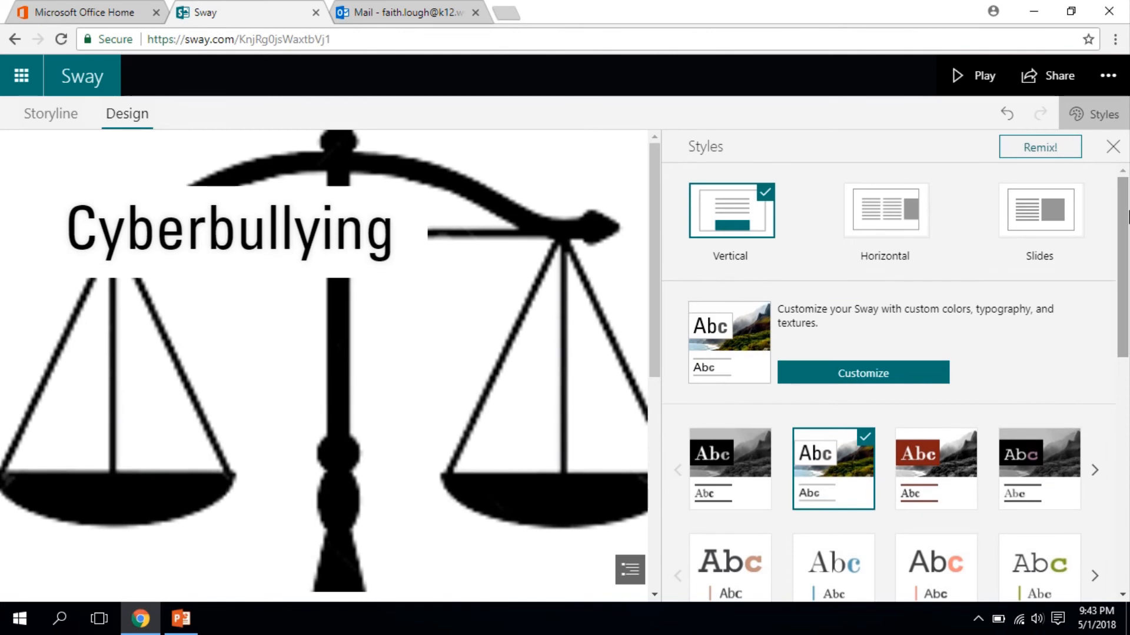
left_click(1039, 154)
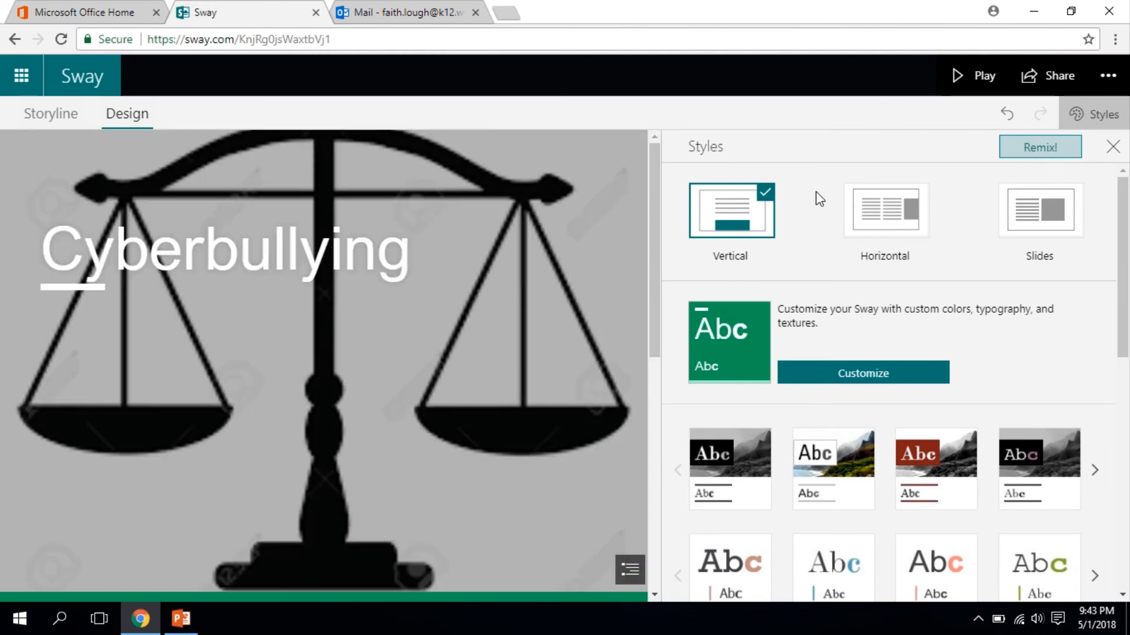
left_click_drag(655, 263, 663, 232)
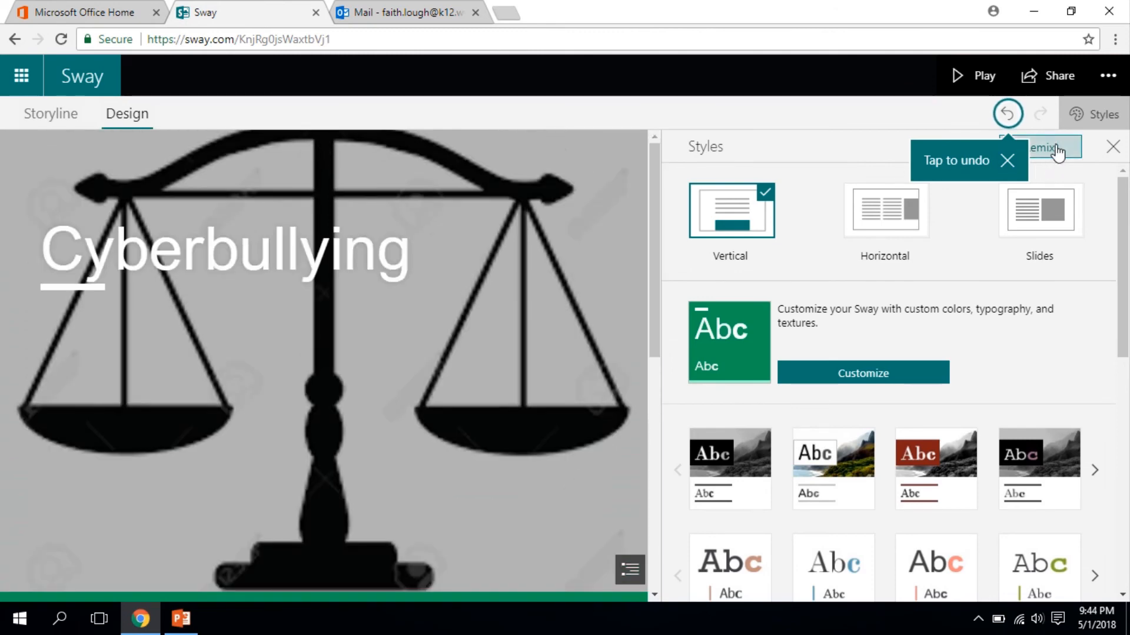
left_click(1040, 210)
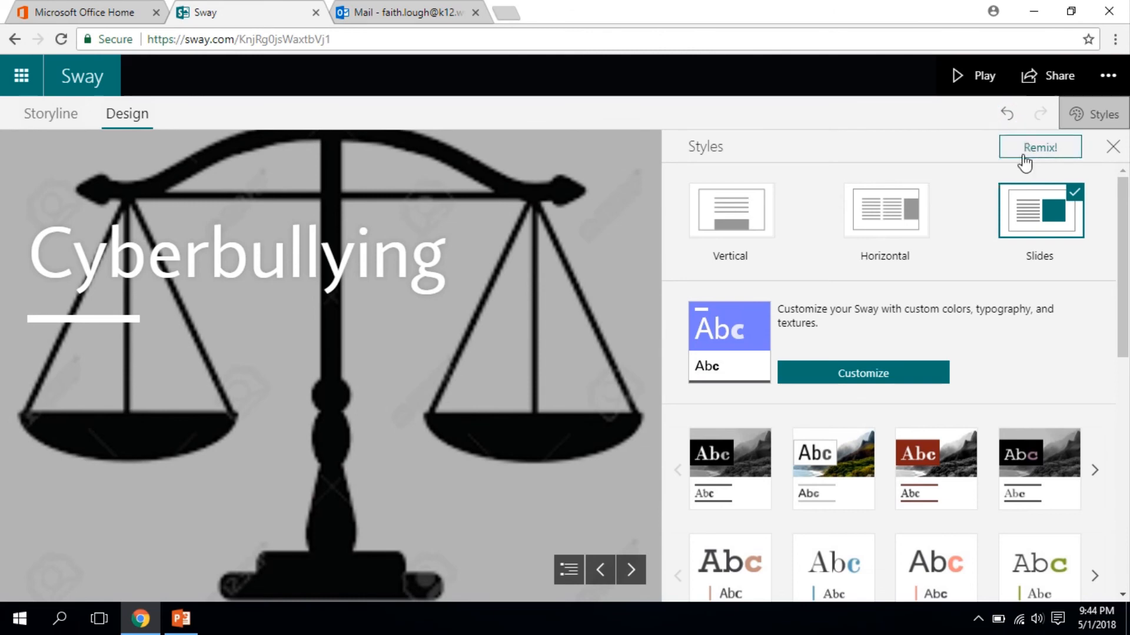
left_click(1041, 149)
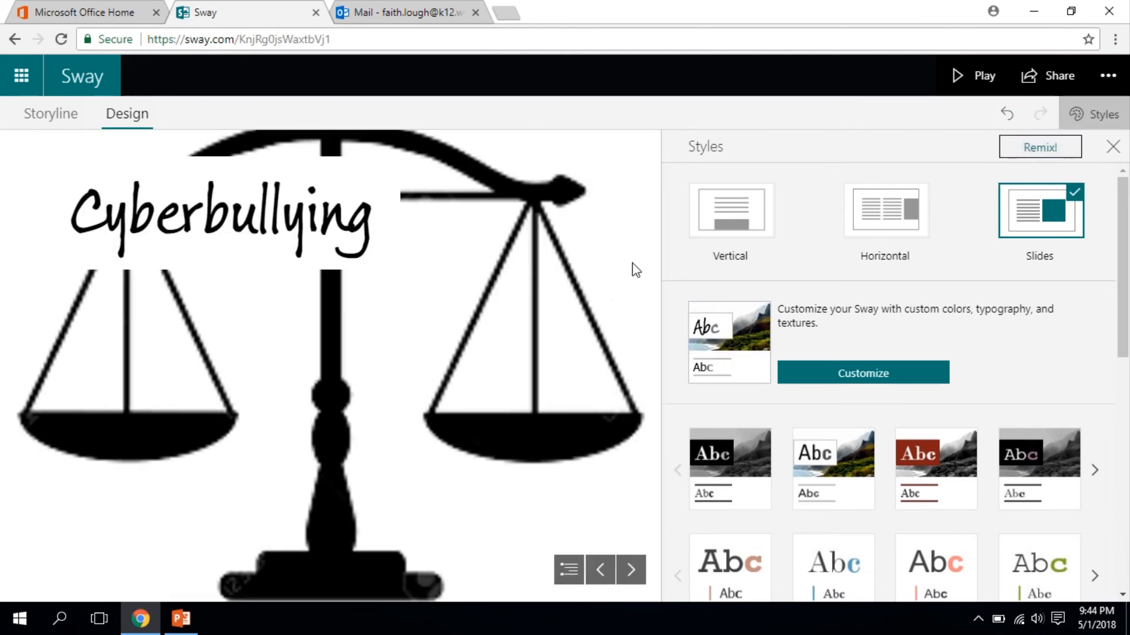
Step: Page forward through the Slides layout preview to the captioned cell phone image and back to the title slide
left_click(631, 574)
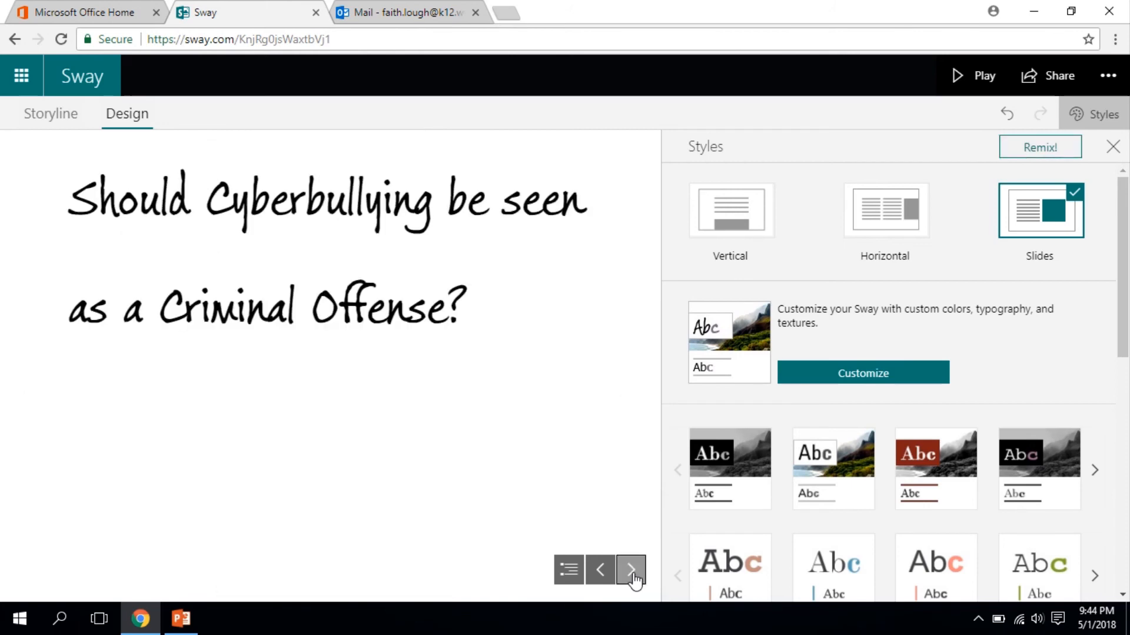
left_click(632, 576)
left_click(633, 576)
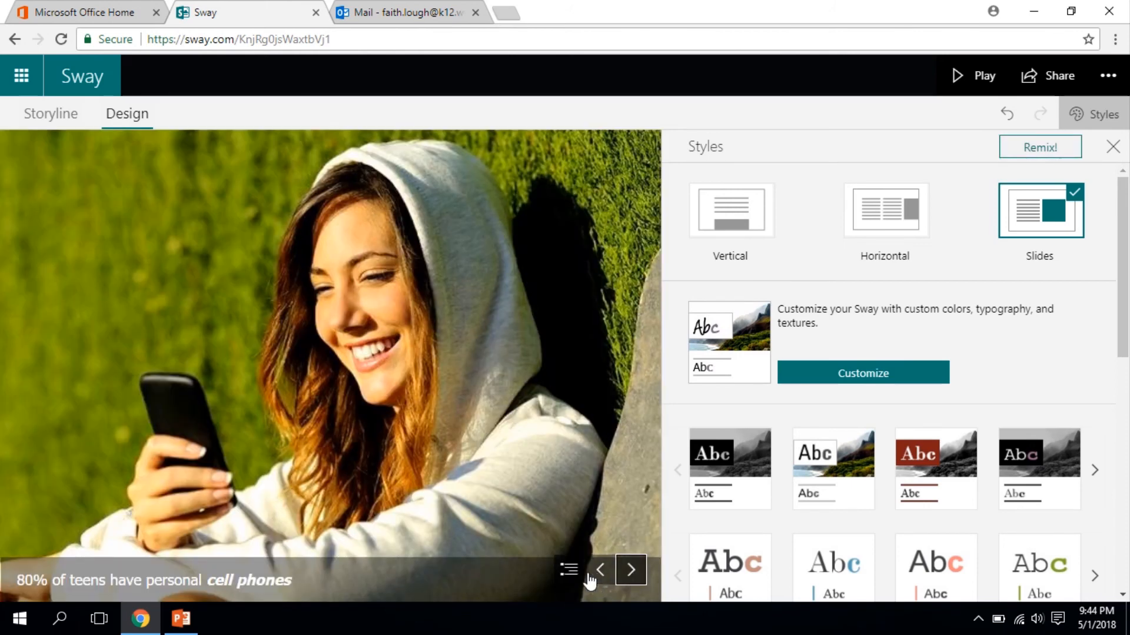
left_click(598, 573)
left_click(598, 573)
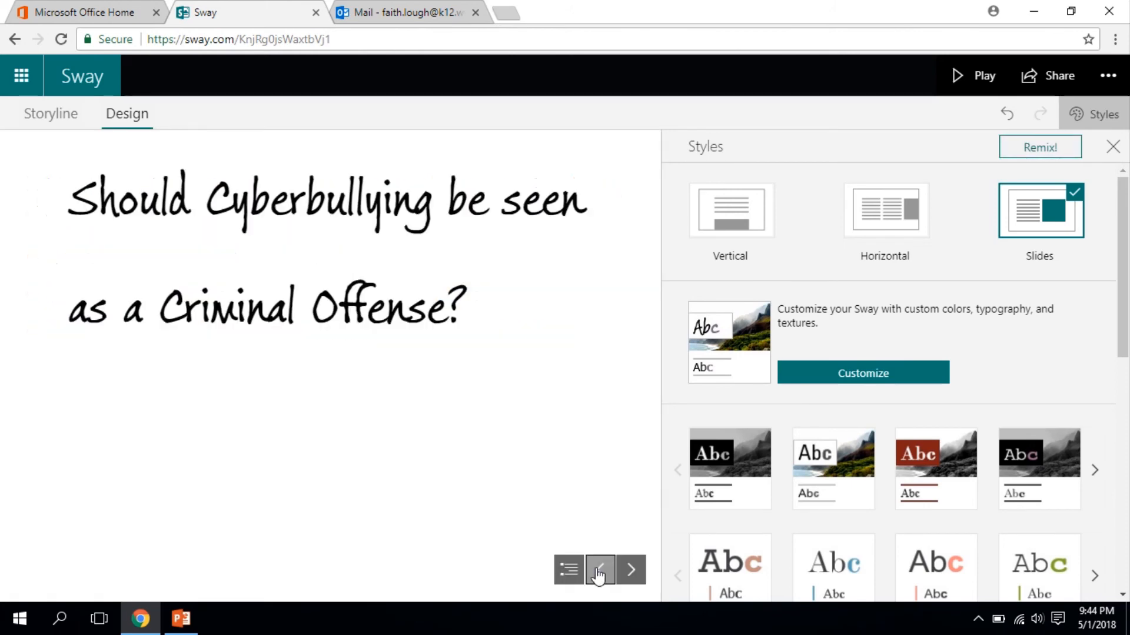
left_click(598, 574)
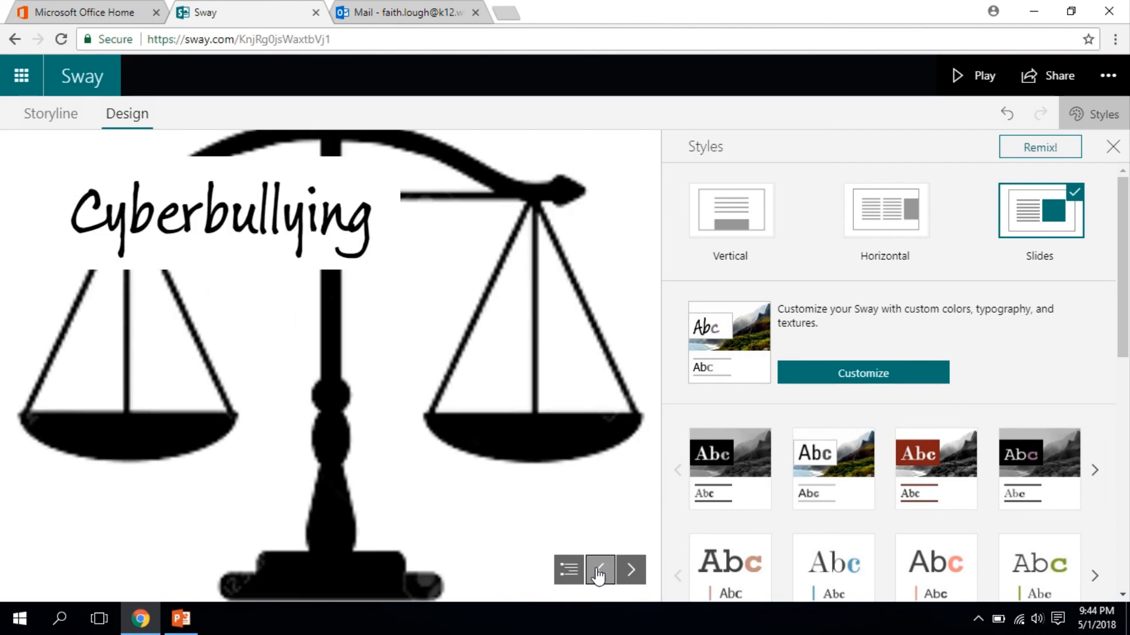
Step: Return to the Sway's Storyline and review its title, heading, text and image cards
left_click(53, 118)
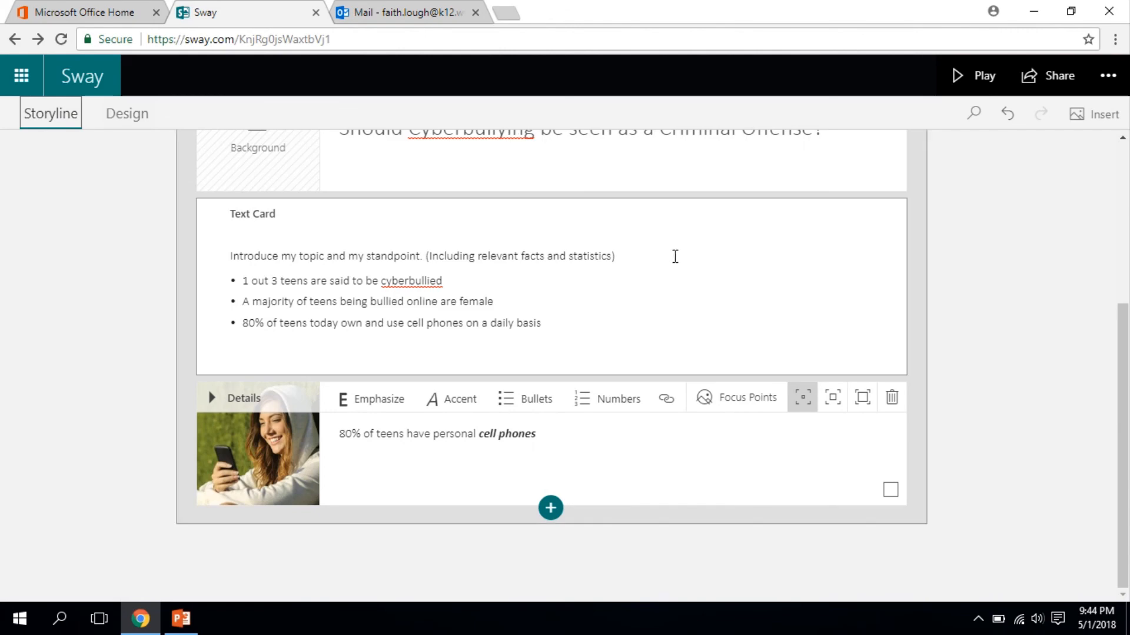
scroll(1018, 217, "up", 5)
scroll(1016, 213, "down", 2)
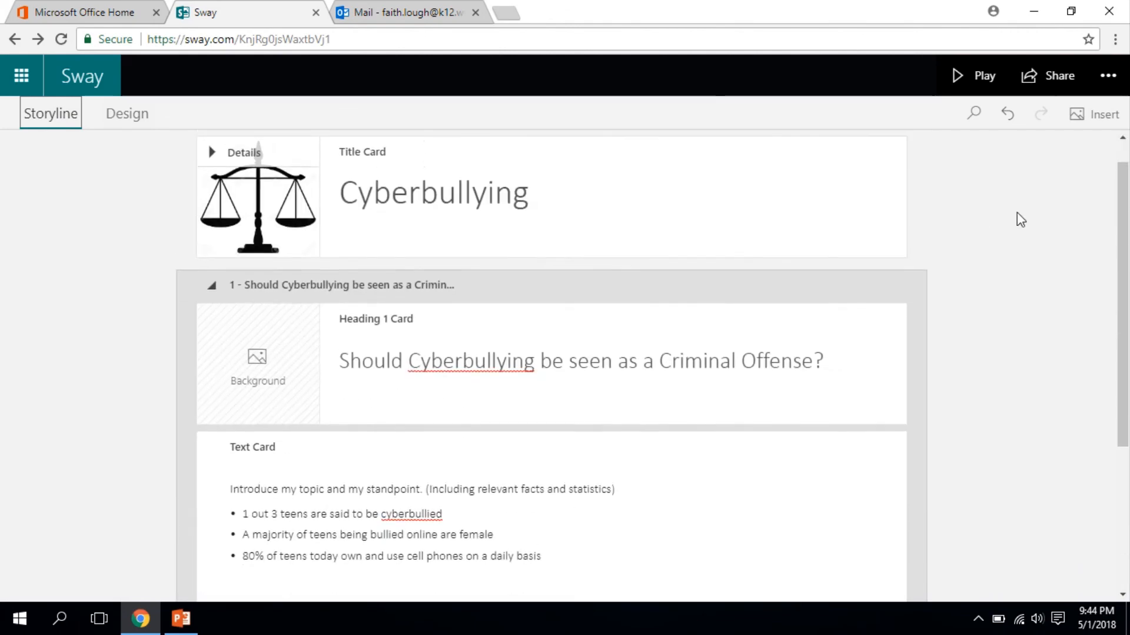
scroll(932, 254, "down", 3)
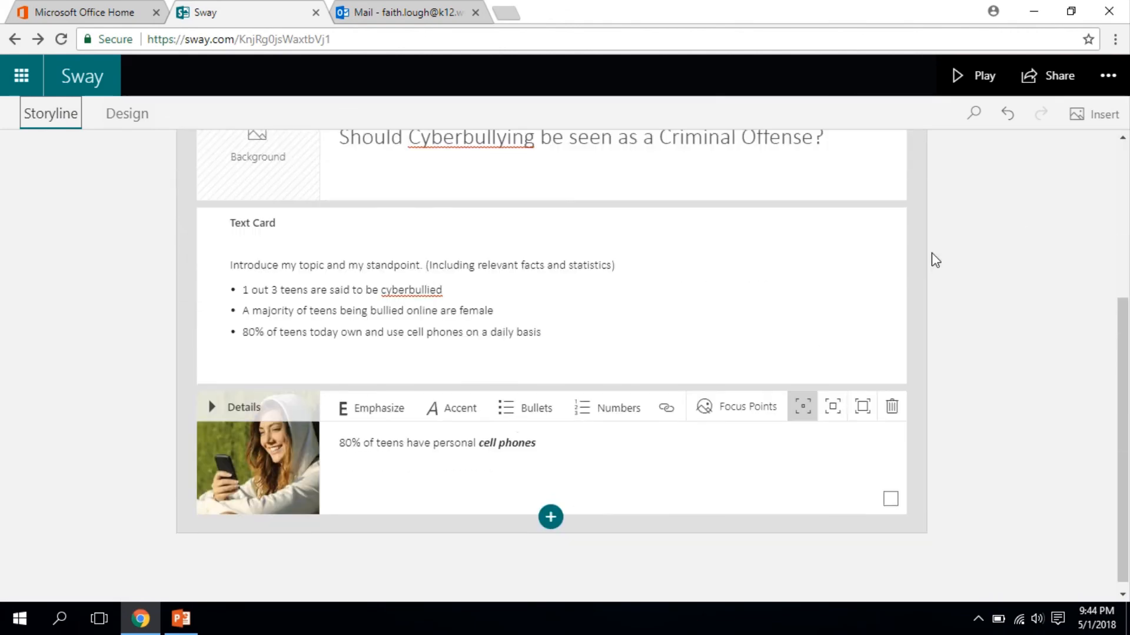
scroll(932, 254, "up", 2)
scroll(932, 254, "up", 2)
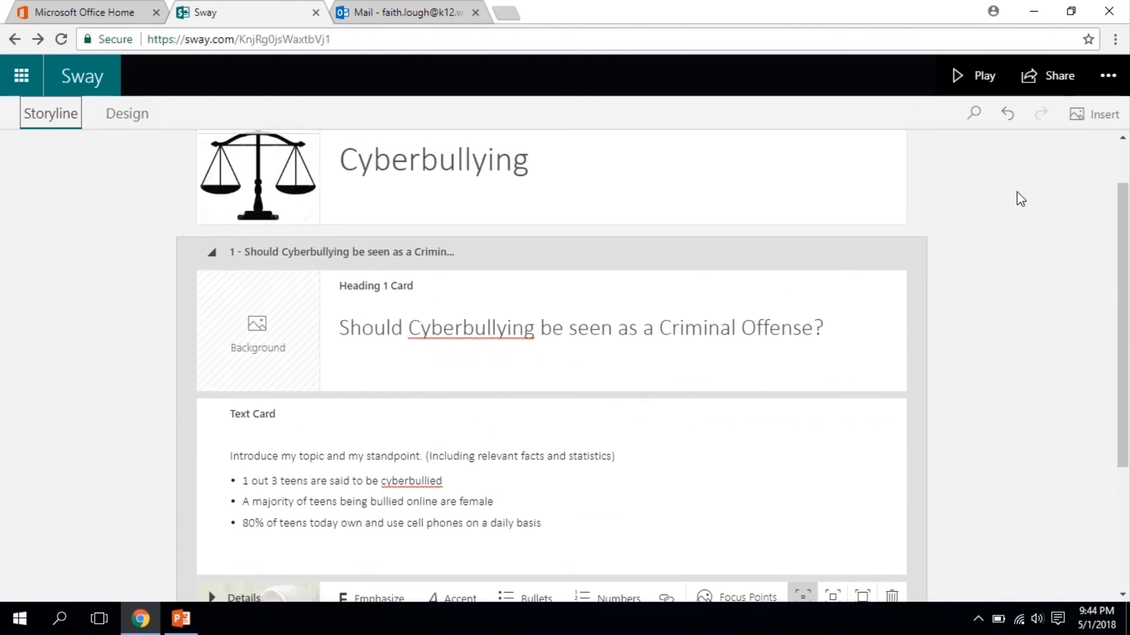
scroll(1017, 195, "up", 1)
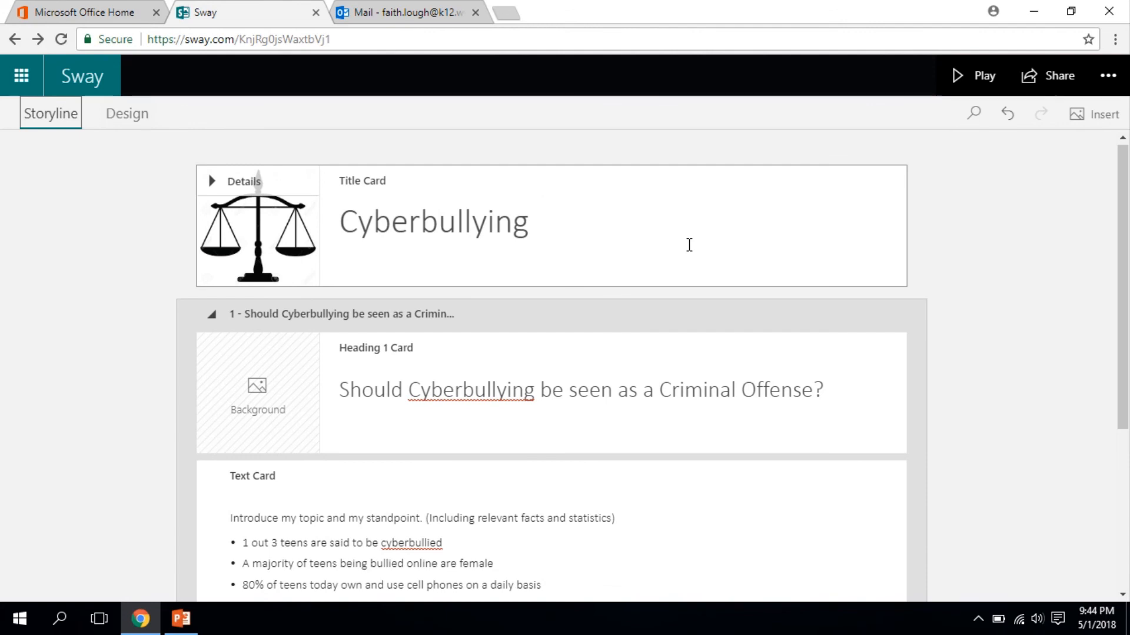
scroll(689, 245, "down", 2)
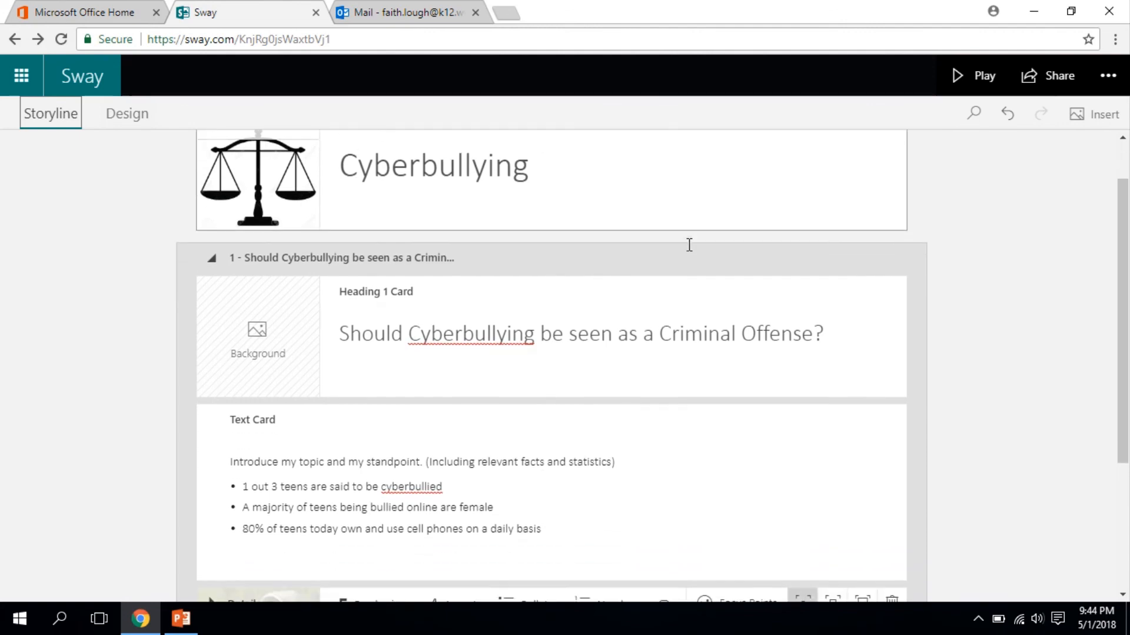
scroll(687, 244, "down", 2)
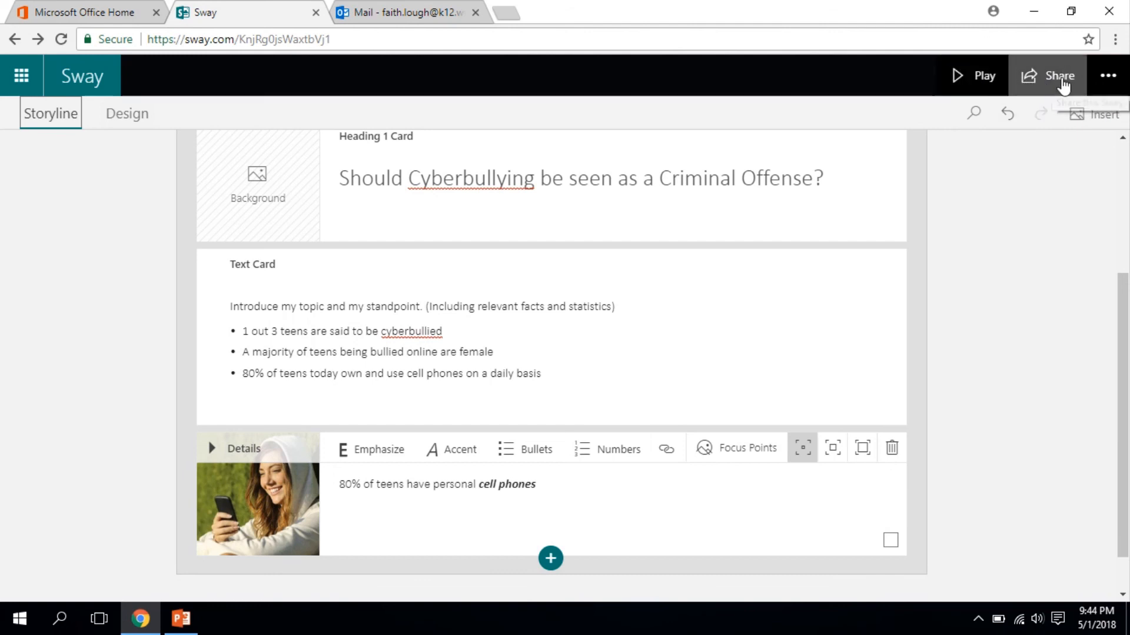
Step: Share the Sway with anyone with a link, inviting people to view, and copy the sharing link
left_click(1062, 86)
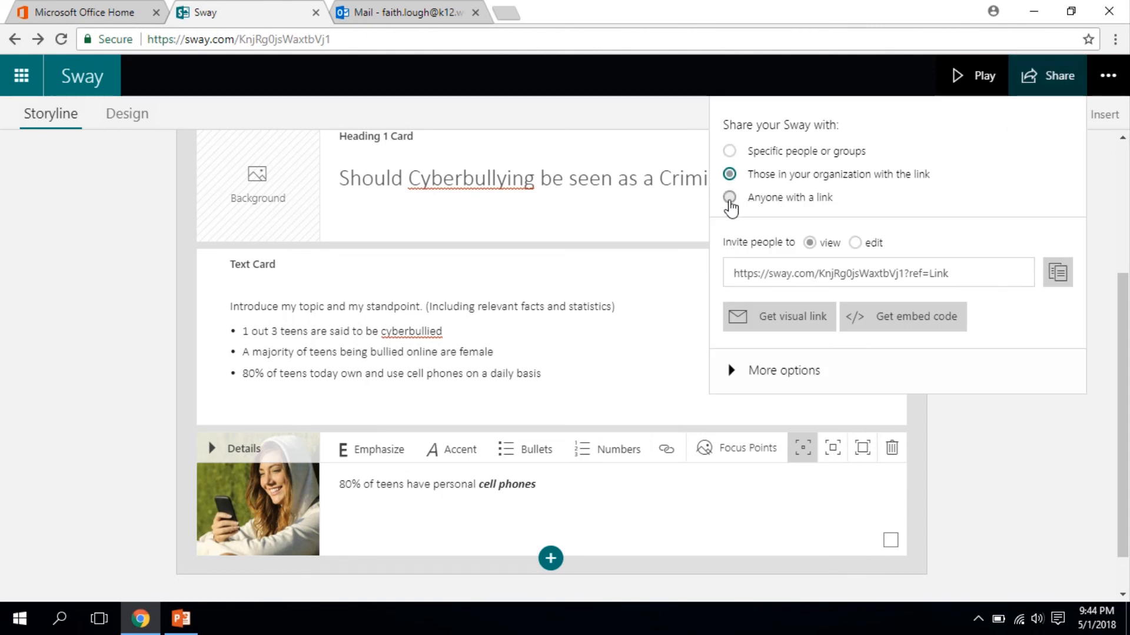
left_click(730, 197)
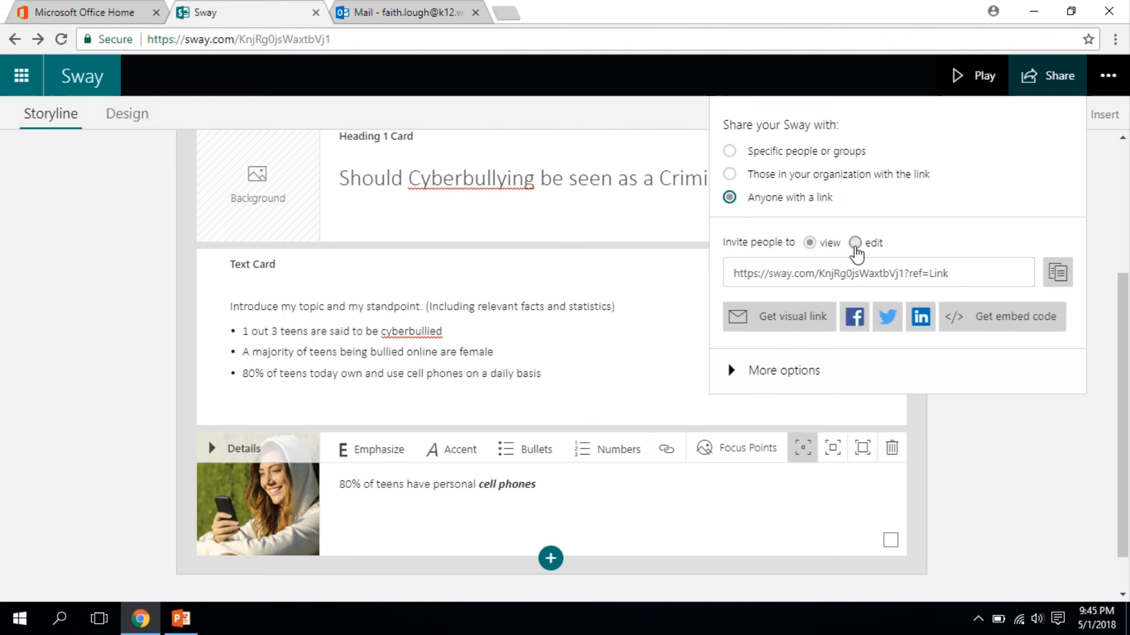
left_click(809, 243)
left_click(986, 281)
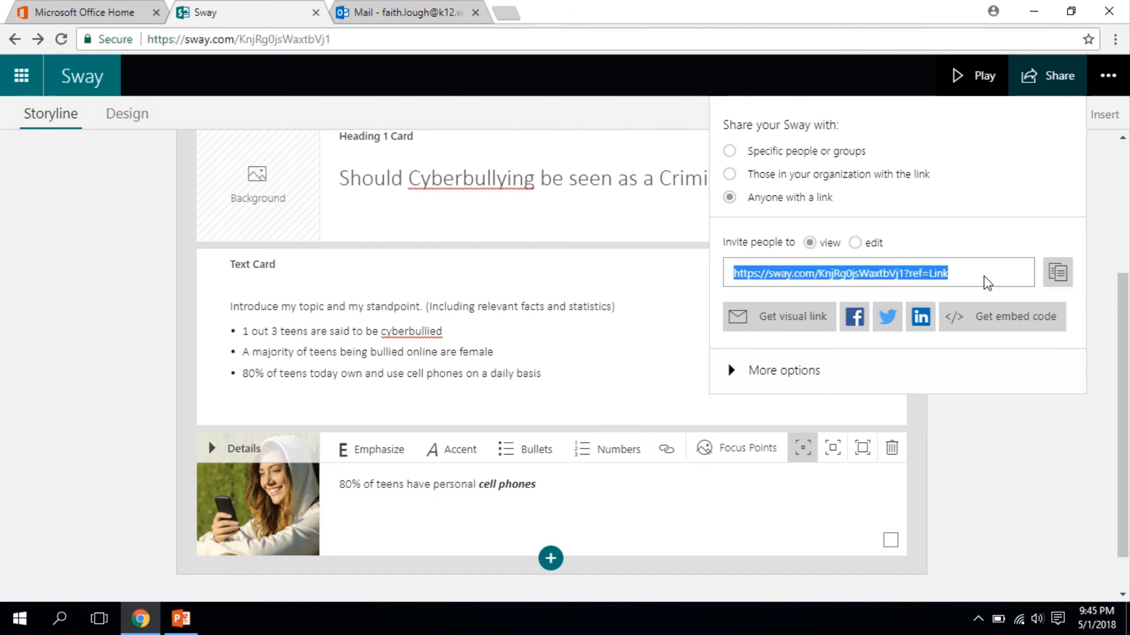
right_click(877, 277)
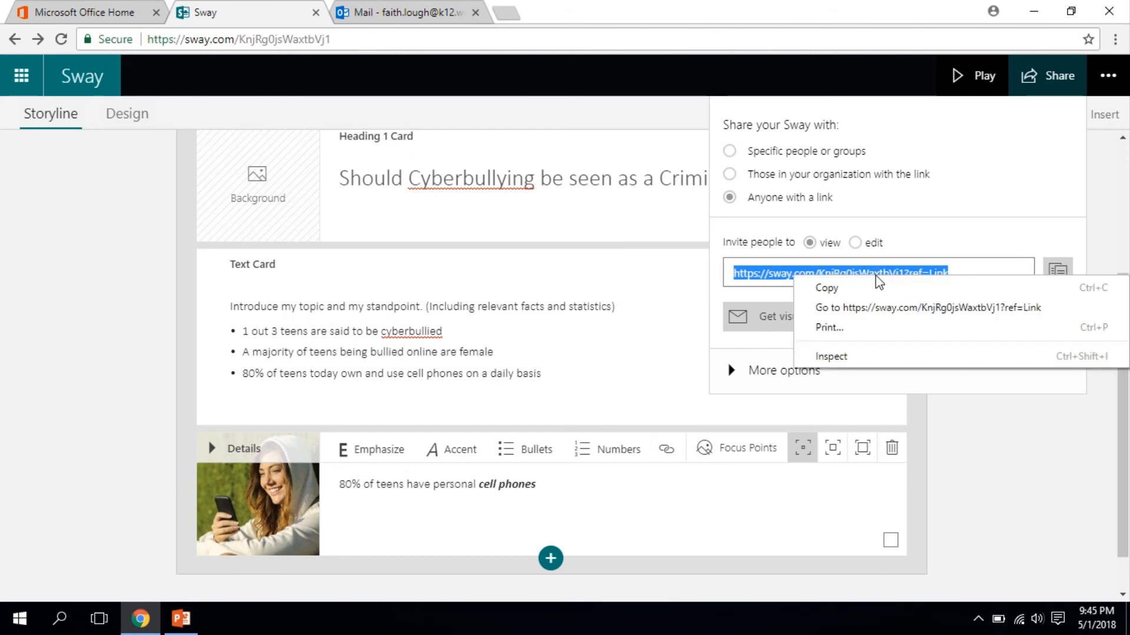
left_click(838, 288)
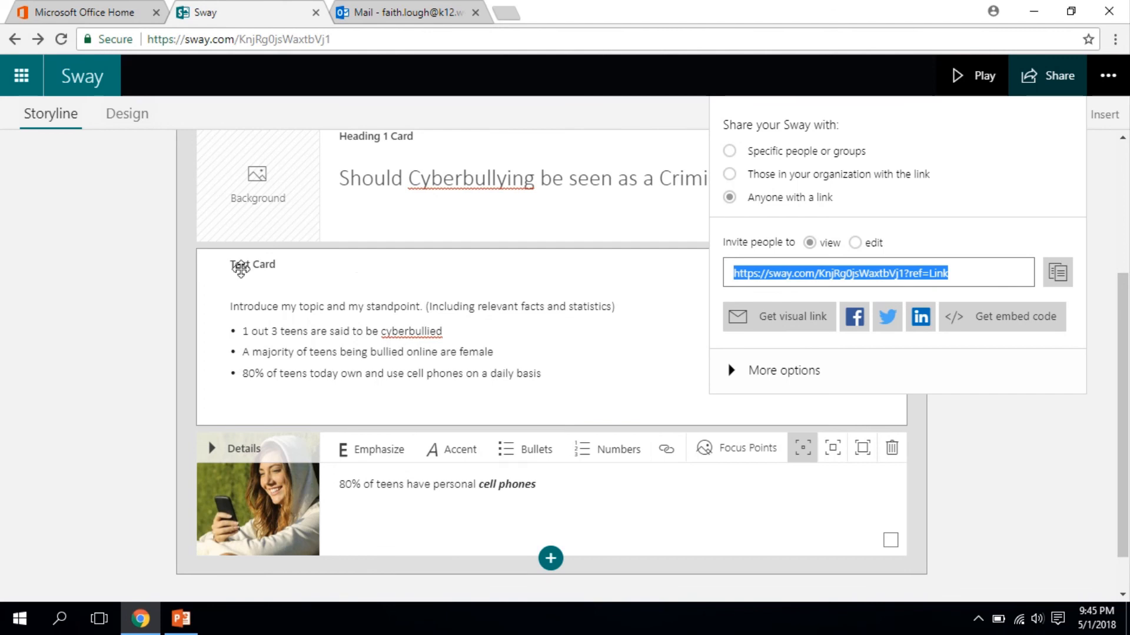
scroll(101, 370, "down", 1)
scroll(101, 370, "up", 5)
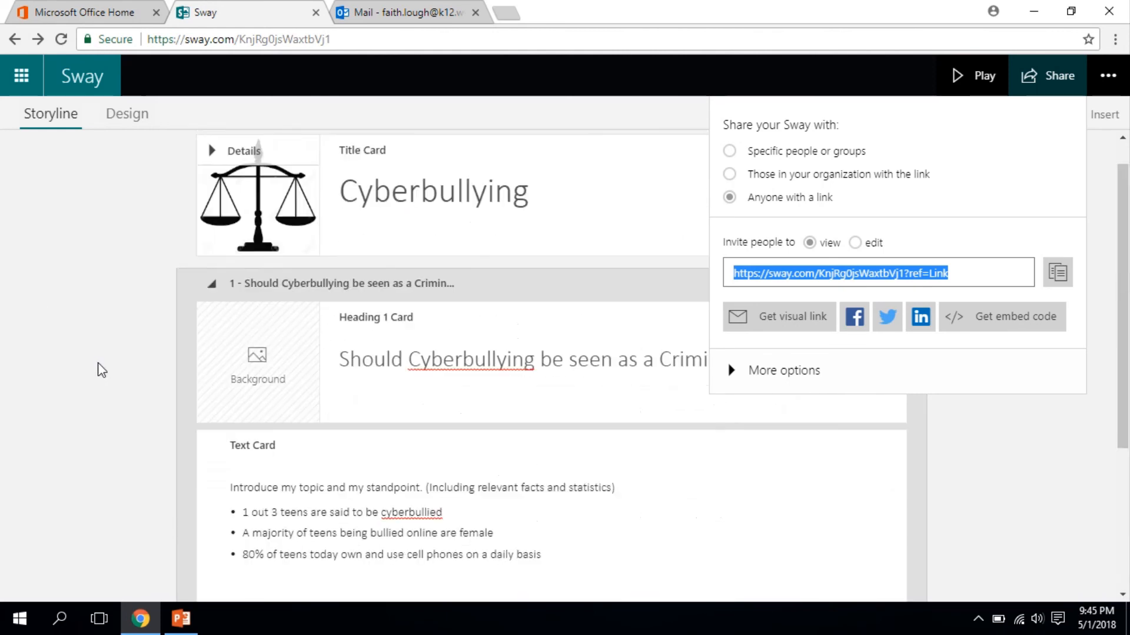